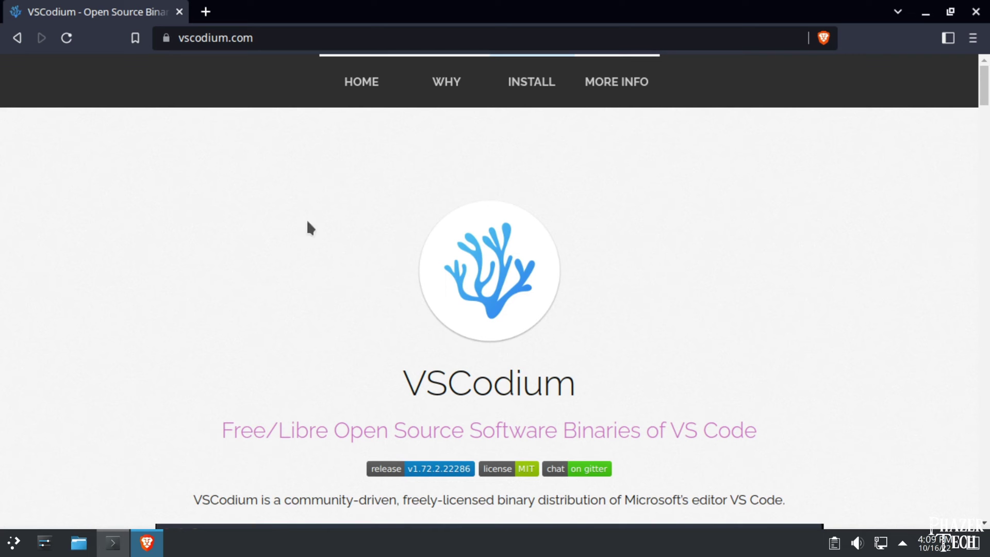
scroll(529, 246, "down", 3)
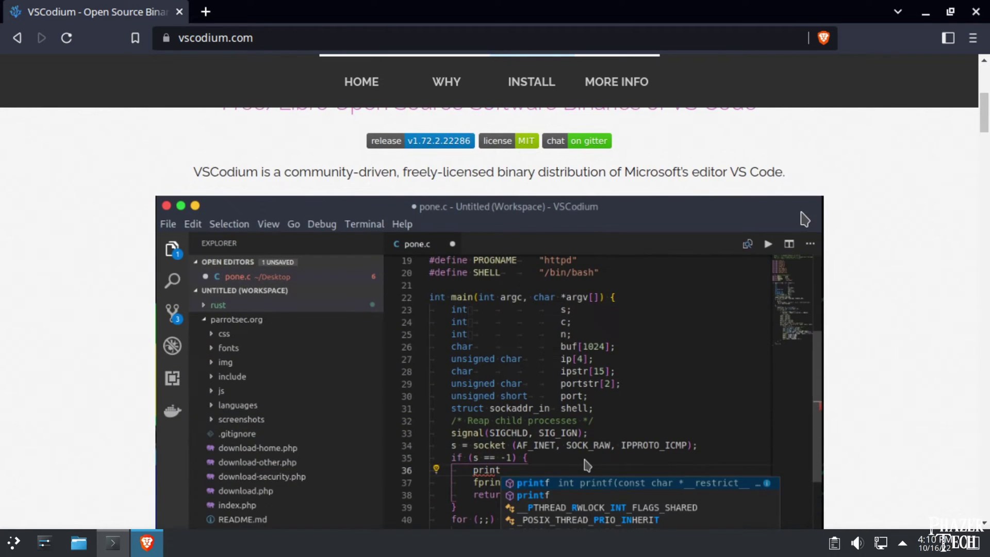
scroll(804, 218, "down", 3)
scroll(804, 218, "down", 3)
scroll(804, 219, "down", 3)
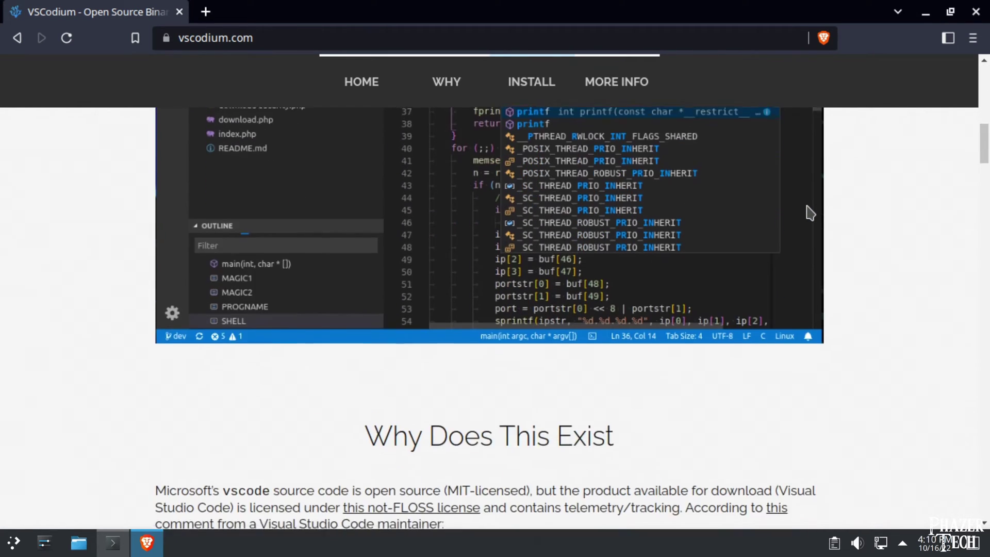
scroll(810, 213, "down", 4)
scroll(809, 201, "down", 2)
scroll(808, 201, "down", 1)
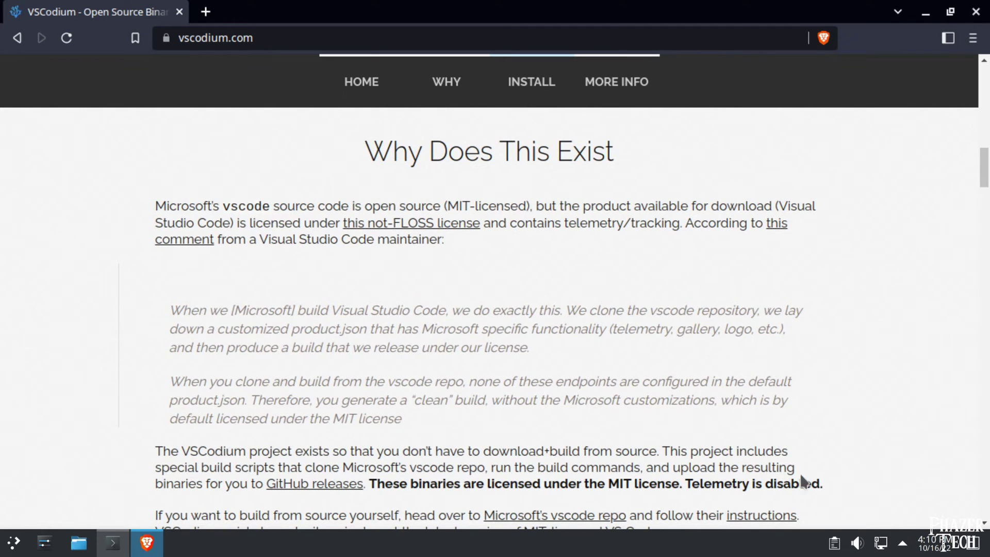
Highlight the bold sentence on MIT-licensed binaries with telemetry disabled, then deselect it
left_click_drag(825, 484, 446, 483)
left_click_drag(825, 483, 368, 483)
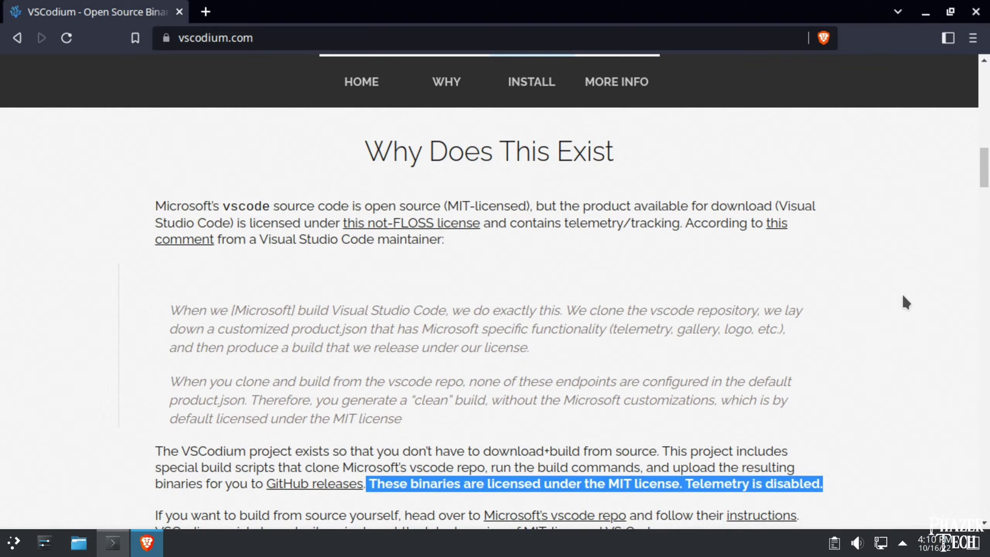
left_click(906, 301)
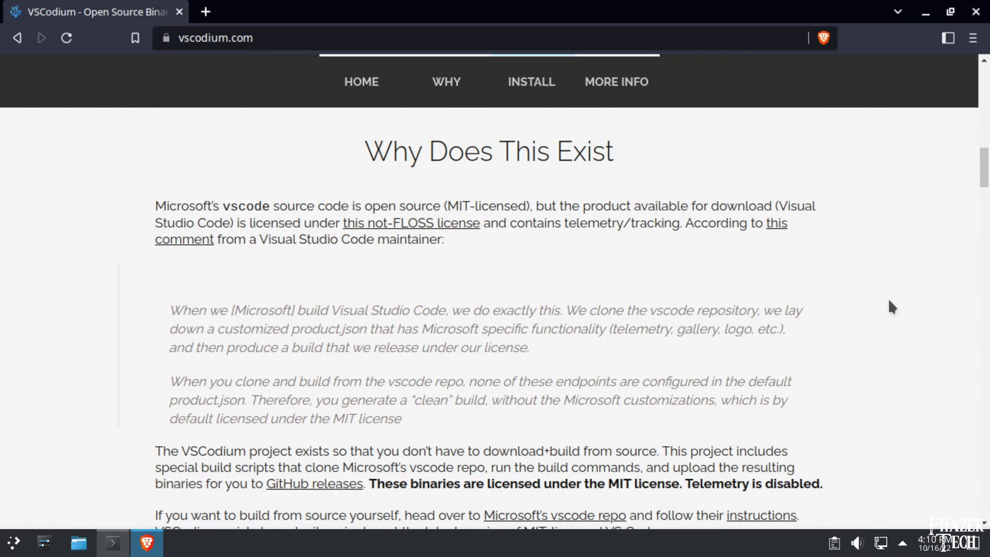
scroll(892, 308, "down", 3)
scroll(892, 308, "down", 3)
scroll(891, 307, "down", 3)
scroll(891, 307, "down", 2)
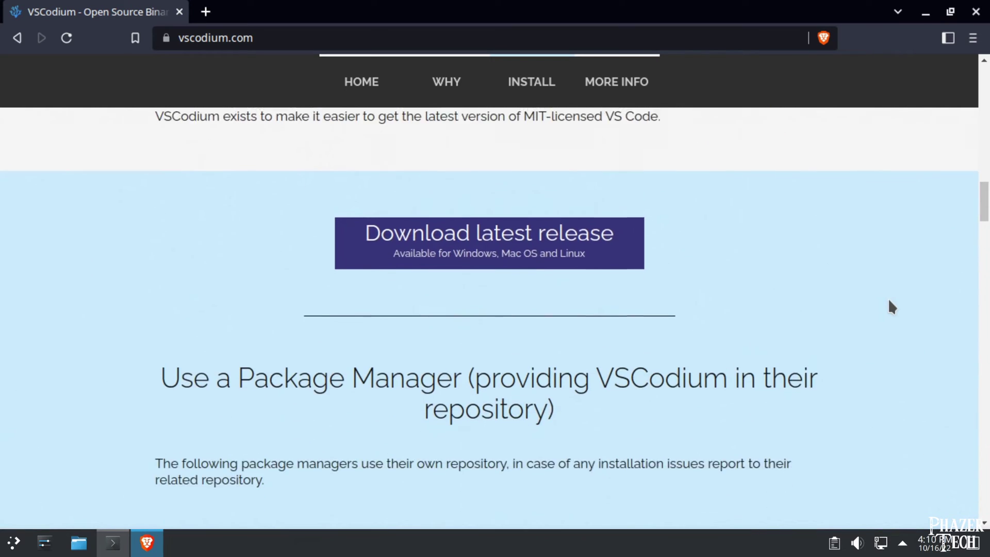
scroll(891, 307, "down", 5)
scroll(891, 307, "down", 2)
scroll(891, 307, "down", 2)
scroll(892, 307, "down", 2)
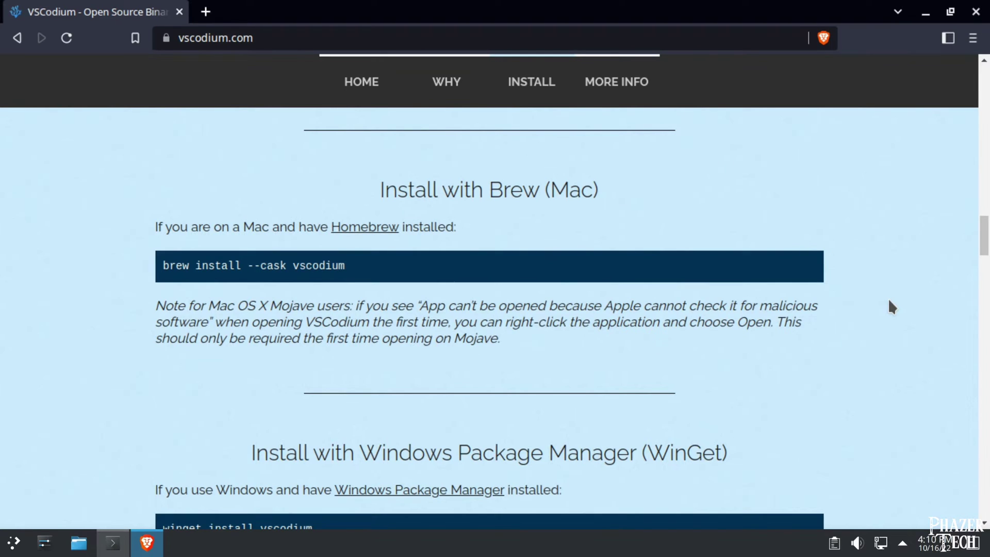
scroll(892, 307, "down", 1)
scroll(891, 308, "down", 2)
scroll(892, 308, "down", 2)
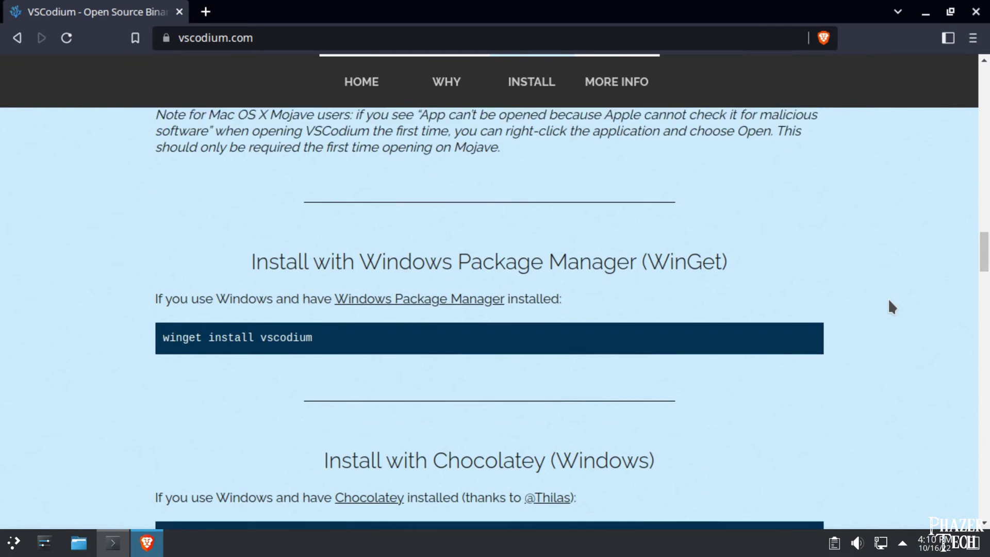
scroll(891, 308, "down", 2)
scroll(891, 307, "down", 1)
scroll(892, 307, "down", 2)
scroll(891, 308, "down", 2)
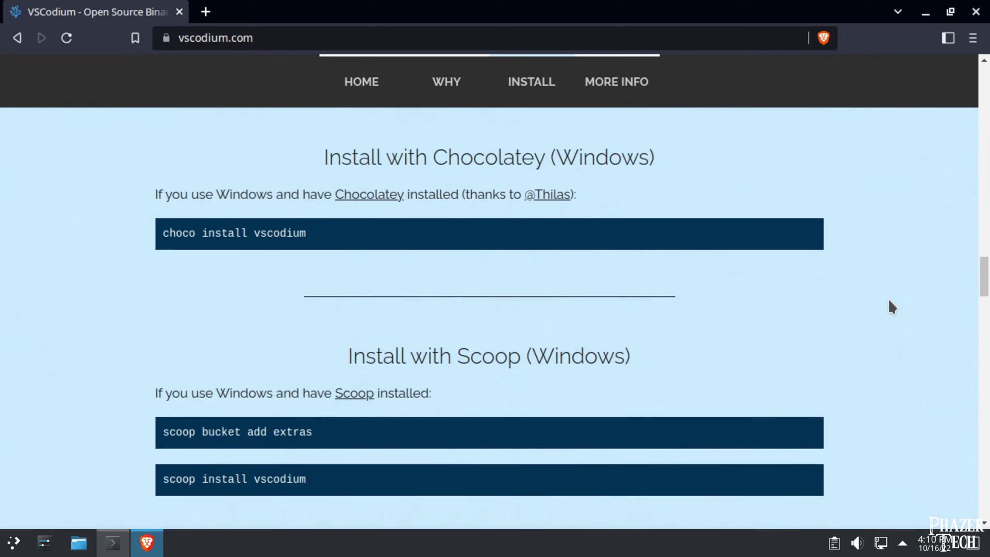
scroll(892, 307, "down", 2)
scroll(892, 308, "down", 2)
scroll(891, 307, "down", 1)
scroll(891, 308, "down", 2)
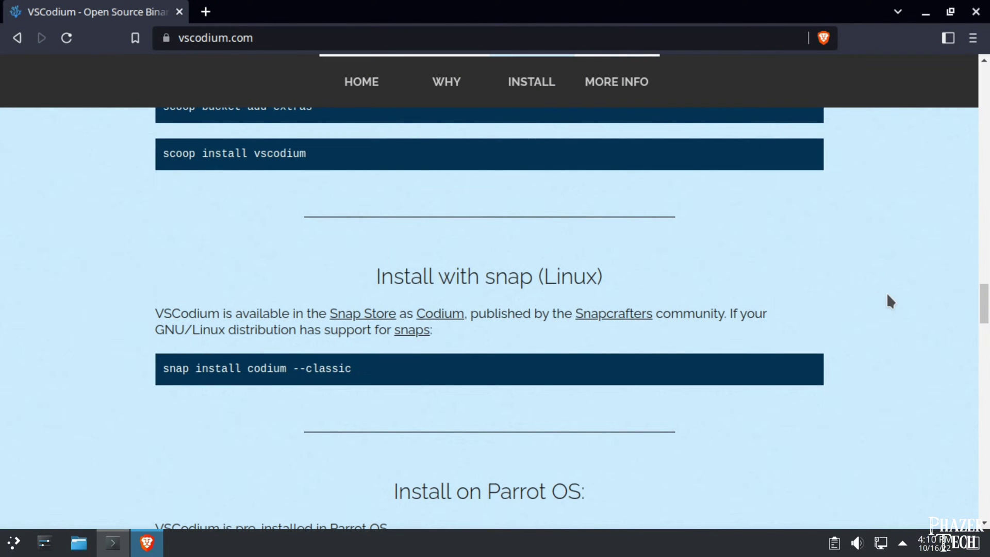
scroll(887, 293, "down", 3)
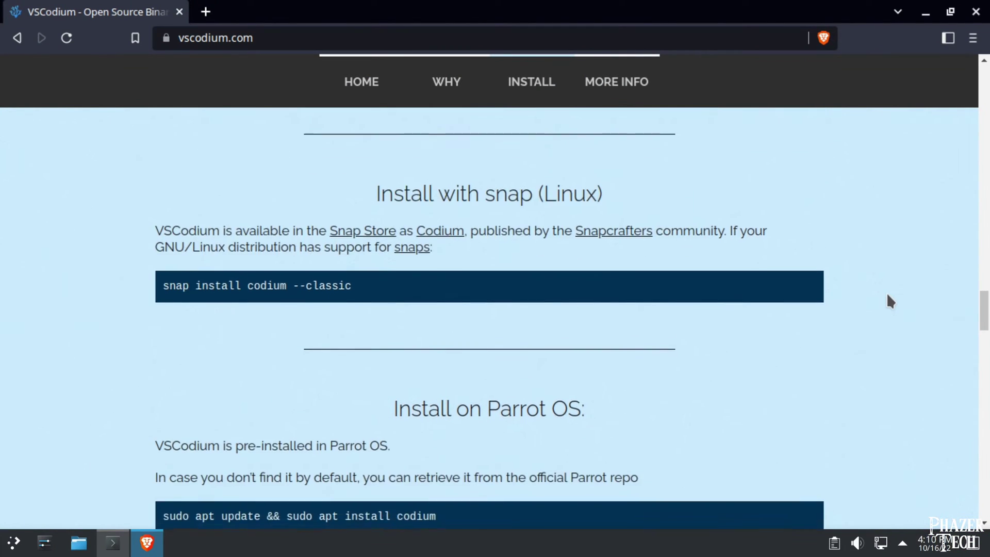
scroll(887, 293, "down", 3)
scroll(887, 292, "down", 3)
scroll(887, 293, "down", 4)
scroll(887, 292, "down", 3)
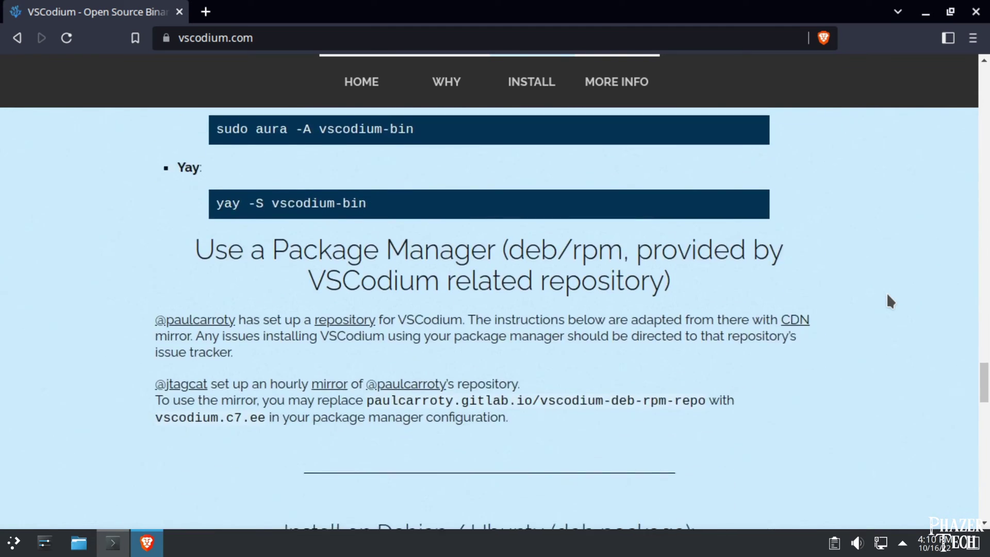
scroll(887, 293, "down", 3)
scroll(887, 293, "down", 2)
scroll(887, 292, "down", 3)
scroll(887, 293, "down", 3)
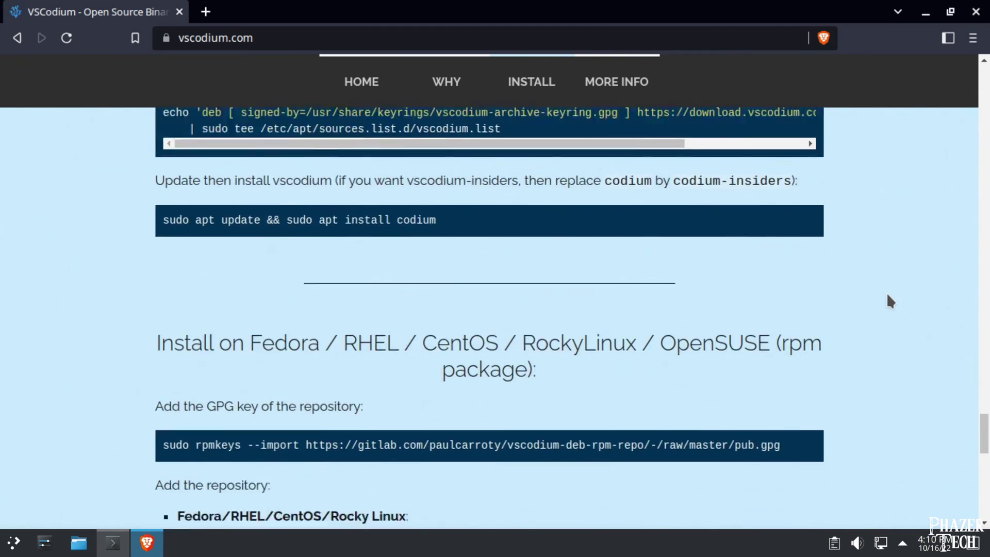
scroll(887, 293, "down", 2)
scroll(886, 293, "down", 2)
scroll(886, 293, "down", 4)
scroll(887, 293, "down", 3)
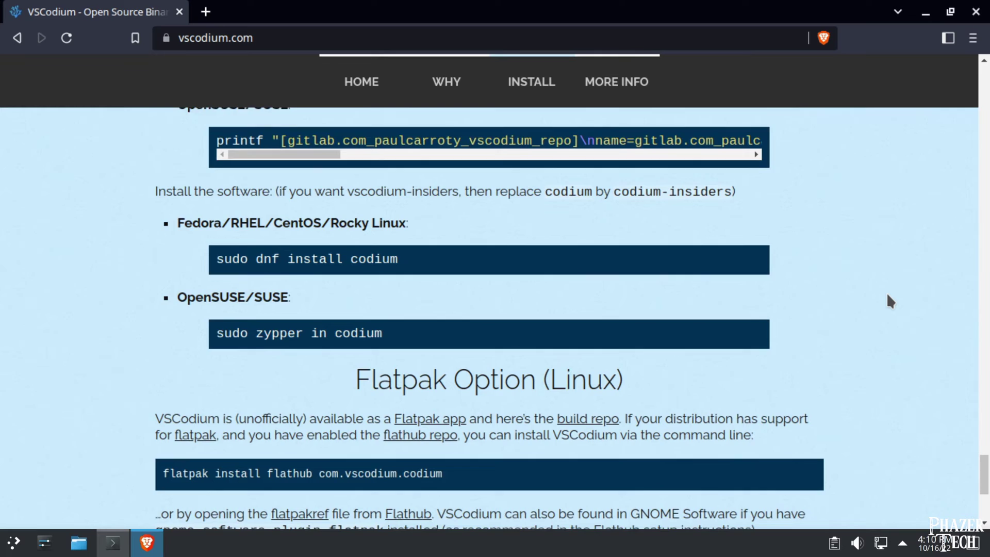
scroll(887, 292, "down", 2)
scroll(887, 292, "down", 1)
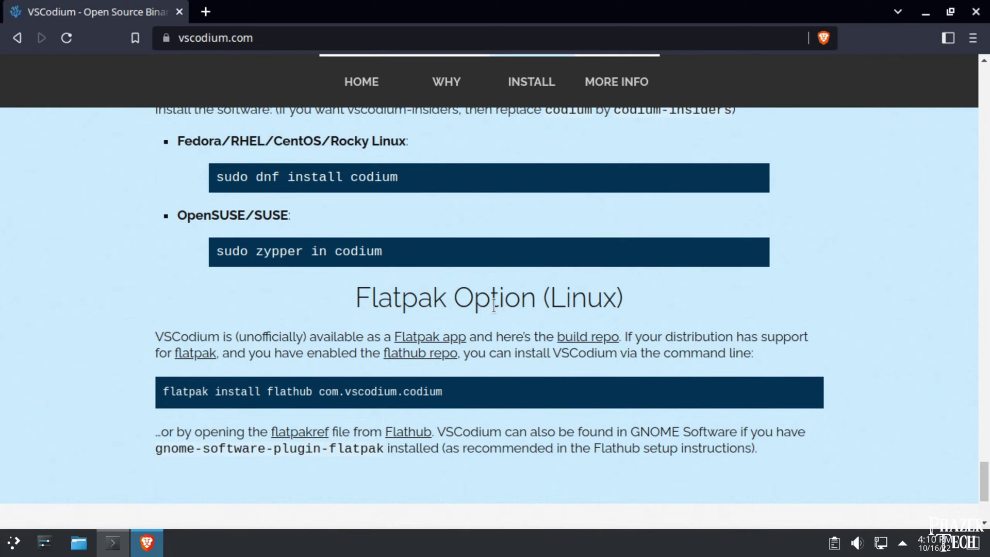
scroll(523, 295, "up", 1)
scroll(523, 294, "up", 2)
scroll(518, 298, "up", 2)
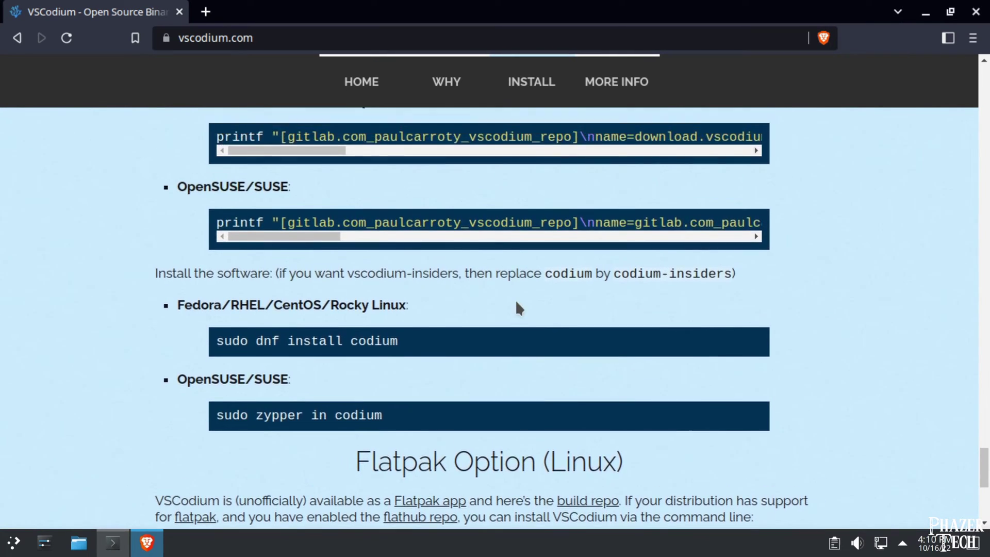
scroll(515, 300, "up", 2)
scroll(512, 309, "up", 1)
scroll(511, 310, "up", 1)
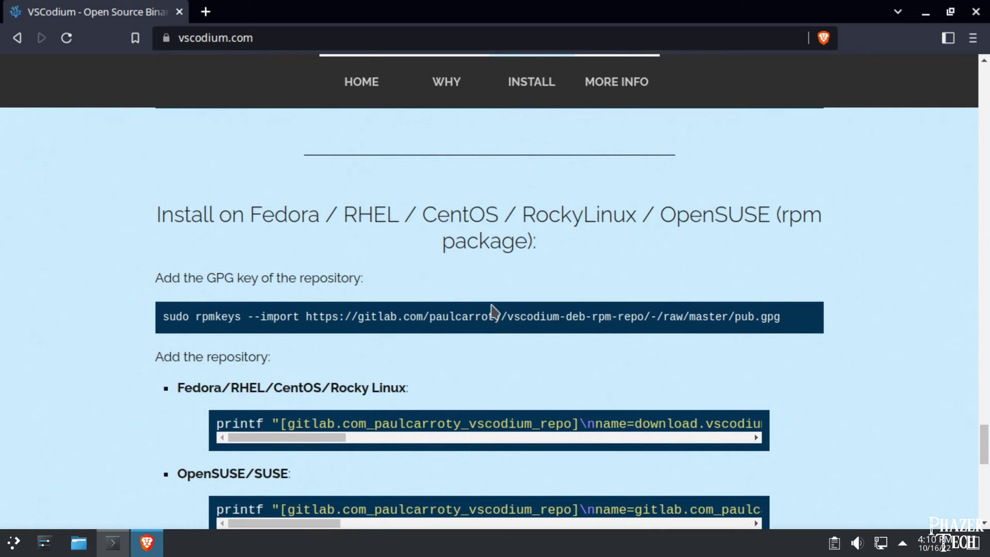
scroll(496, 310, "up", 3)
scroll(274, 253, "up", 2)
scroll(274, 253, "up", 1)
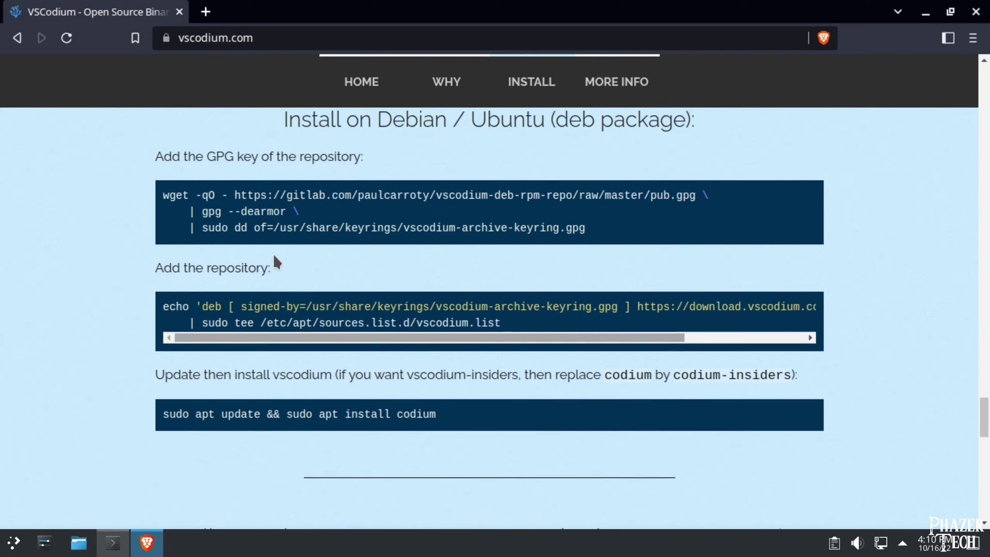
Import the VSCodium GPG signing key by running the website's wget command in Konsole
left_click_drag(163, 195, 586, 228)
right_click(229, 194)
left_click(248, 202)
left_click(113, 542)
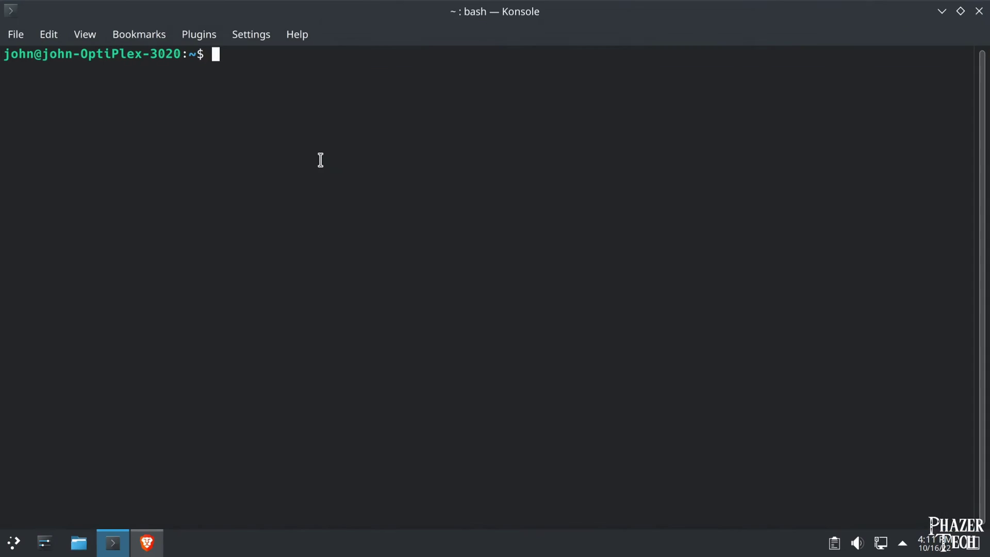
key("ctrl+shift+v")
key("Return")
key("Return")
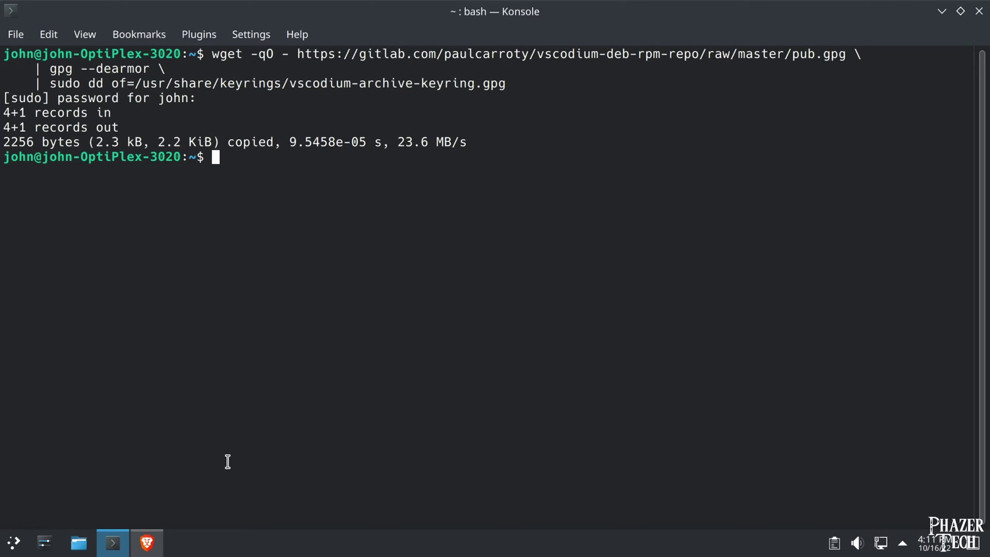
Add the VSCodium apt repository by running the website's echo command in Konsole
left_click(146, 542)
triple_click(186, 316)
right_click(208, 323)
left_click(232, 331)
left_click(113, 542)
key("ctrl+shift+v")
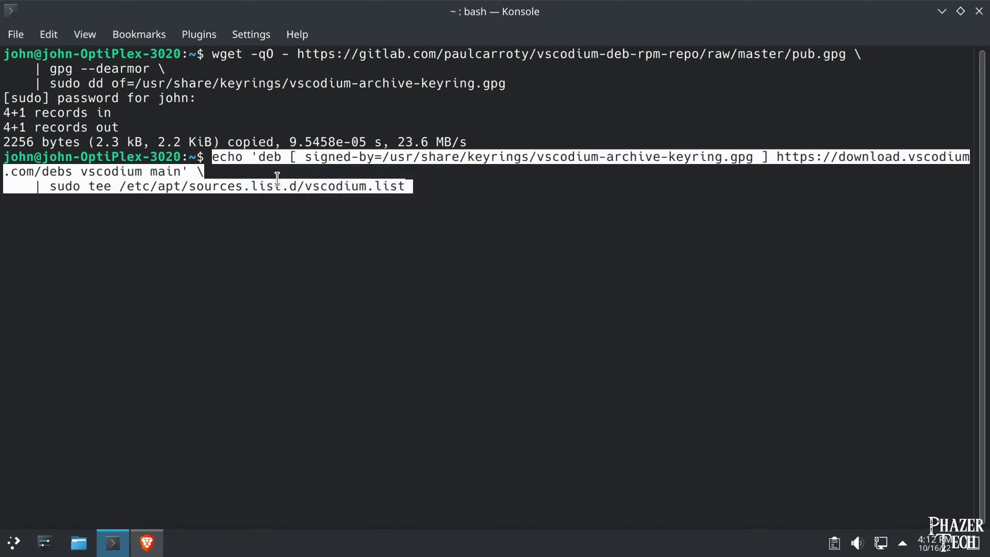
key("Return")
Run the apt update and codium install command in Konsole
left_click(146, 542)
triple_click(232, 420)
key("ctrl+c")
left_click(113, 542)
right_click(255, 246)
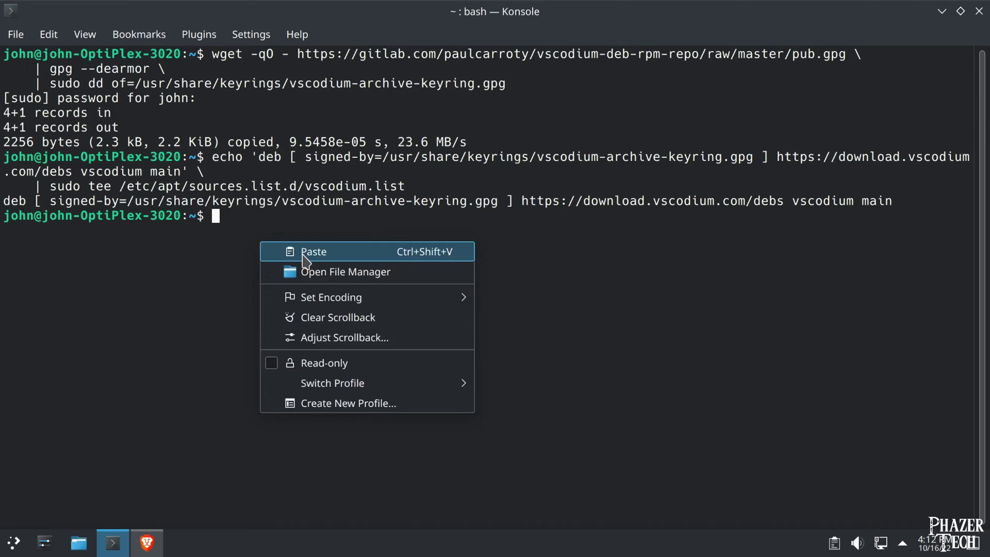
left_click(310, 256)
key("Return")
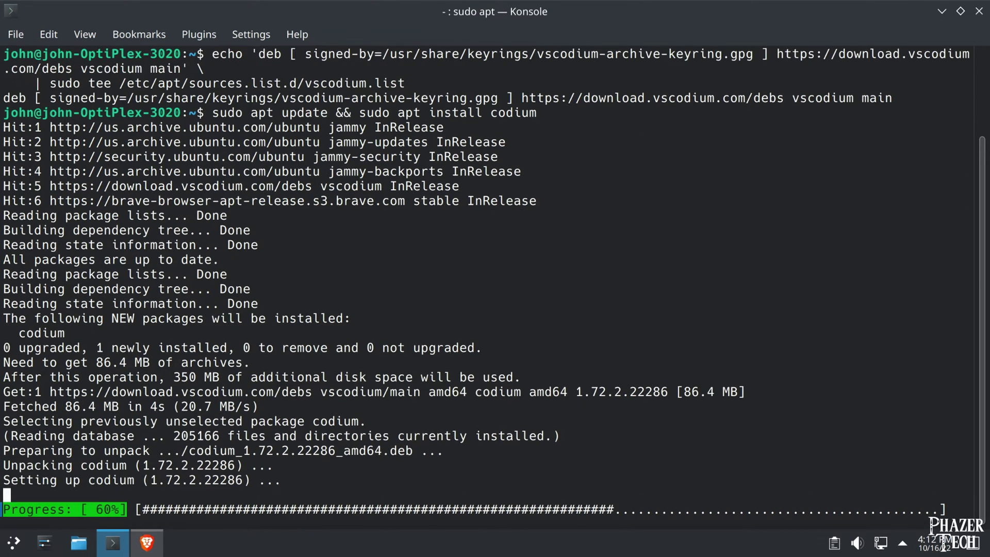
Launch VSCodium from the KDE launcher, maximize its window, and mark Get Started done
left_click(9, 538)
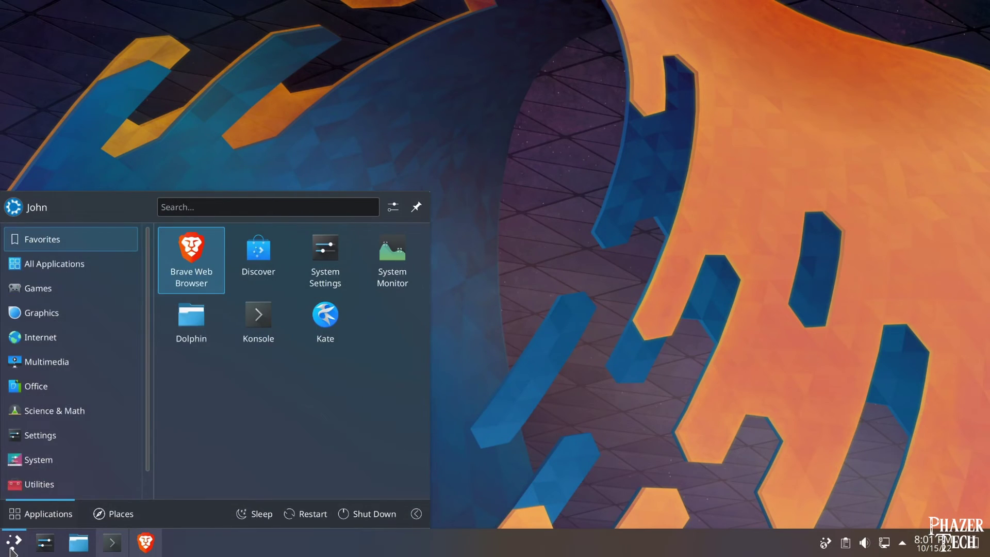
type("vs")
key("Return")
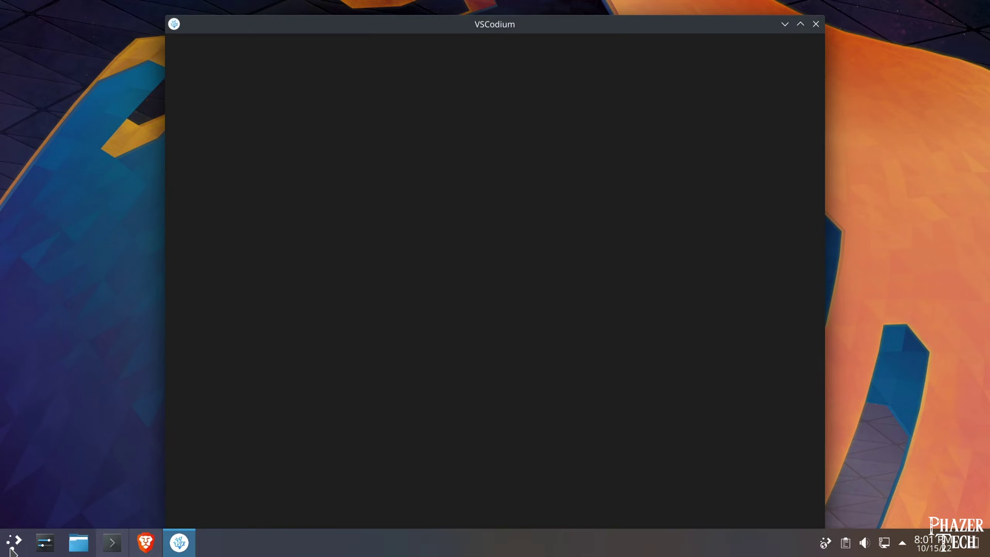
left_click(800, 25)
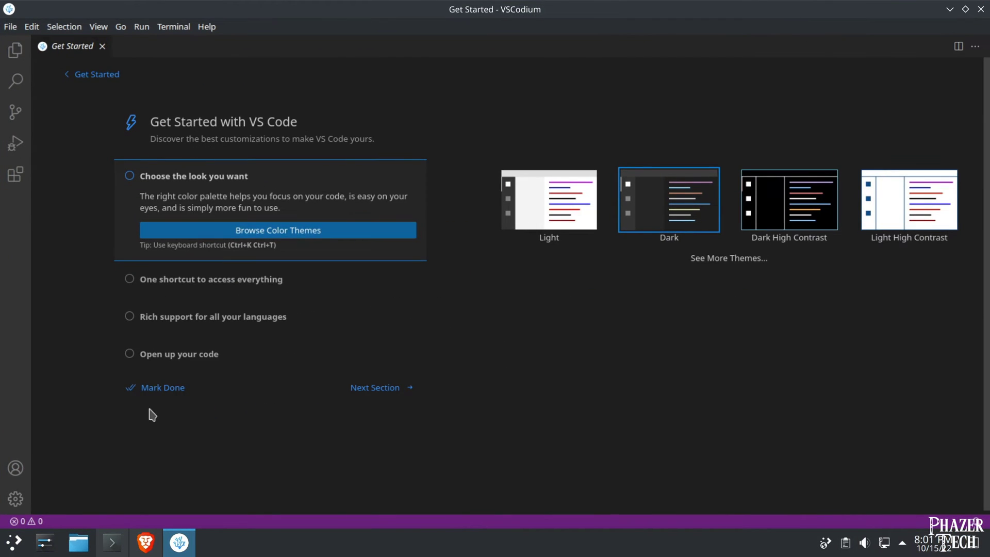
left_click(165, 387)
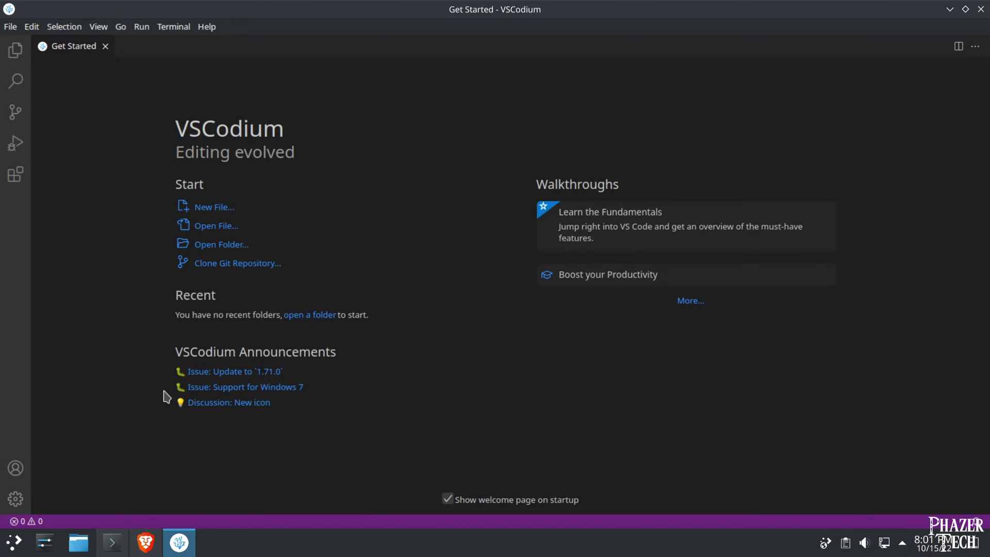
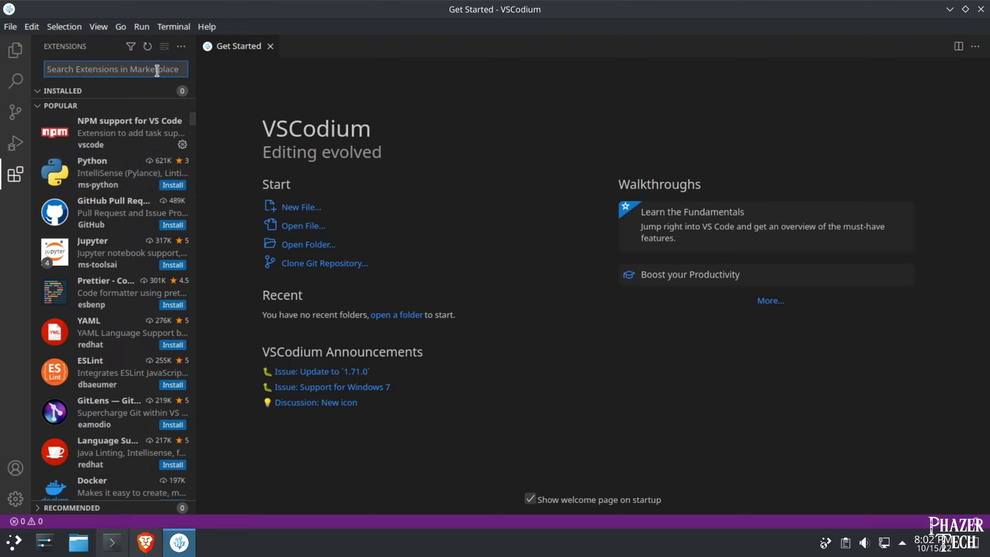
Search the marketplace for 'python' and install the ms-python Python extension
left_click(142, 73)
type("python")
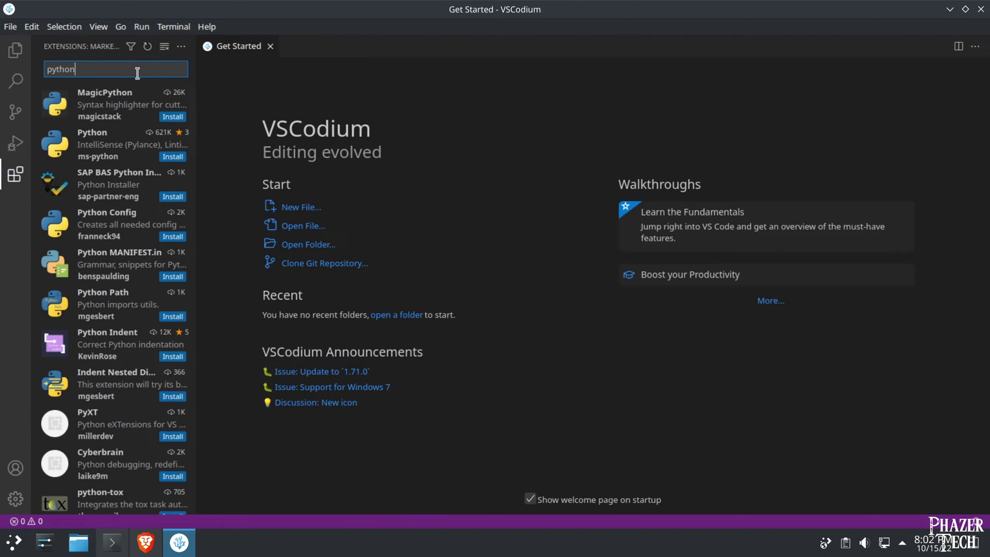
left_click(173, 157)
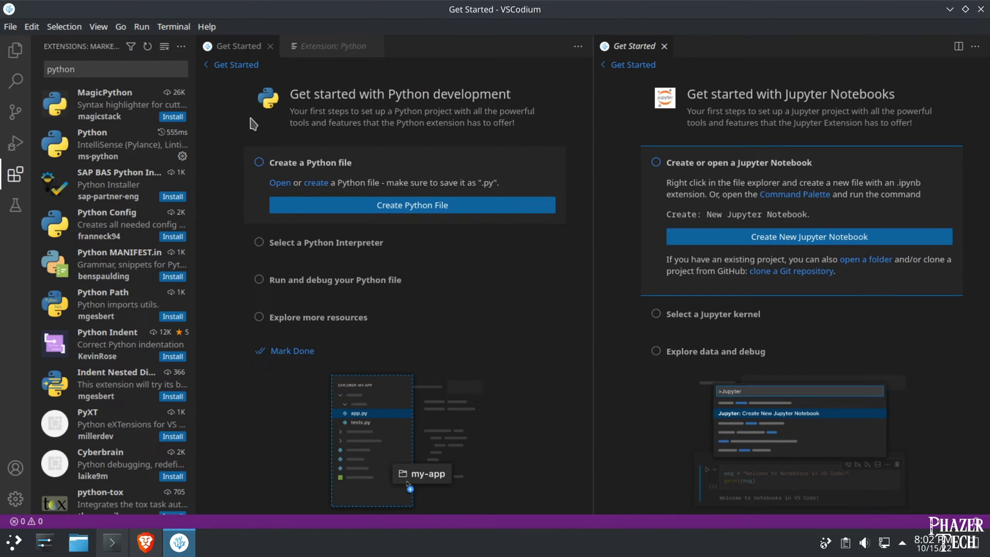
Hide the sidebar and create a new Python file from the Get Started page
left_click(15, 174)
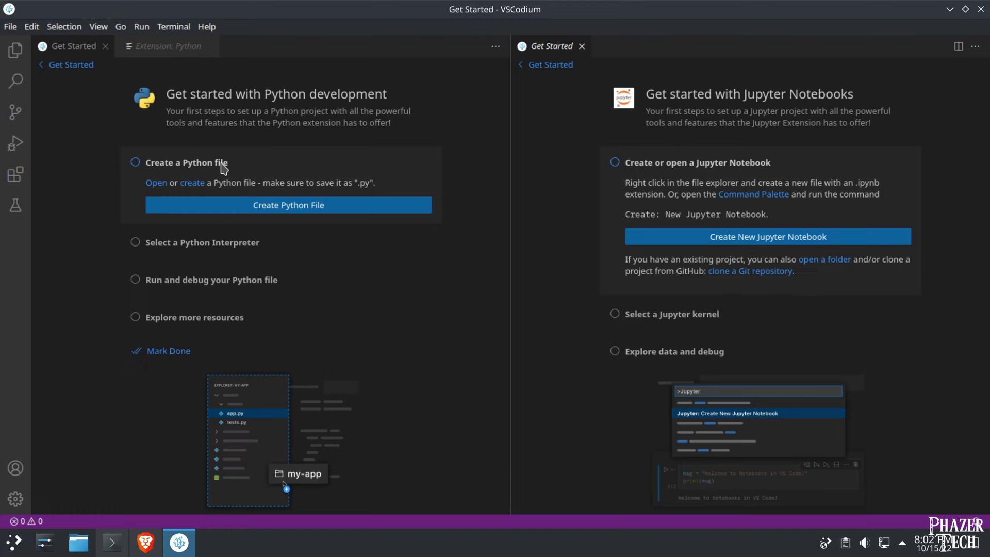
left_click(192, 169)
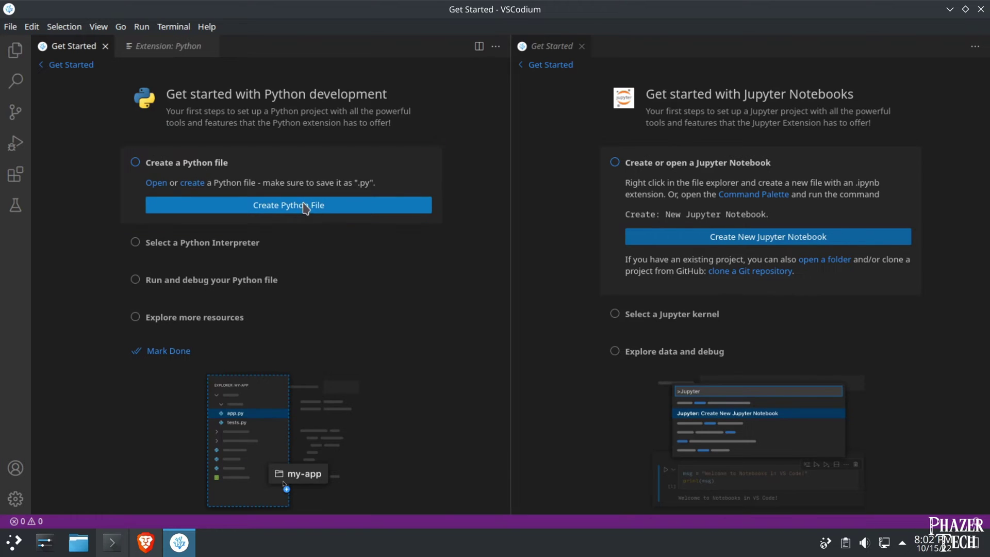
left_click(287, 205)
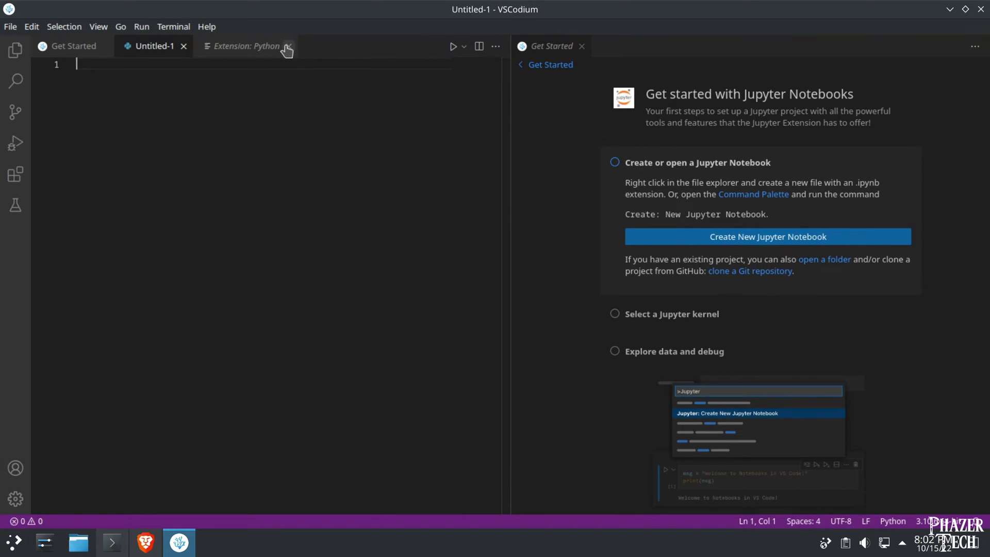
Close the Jupyter getting-started page and the Python extension page
left_click(582, 46)
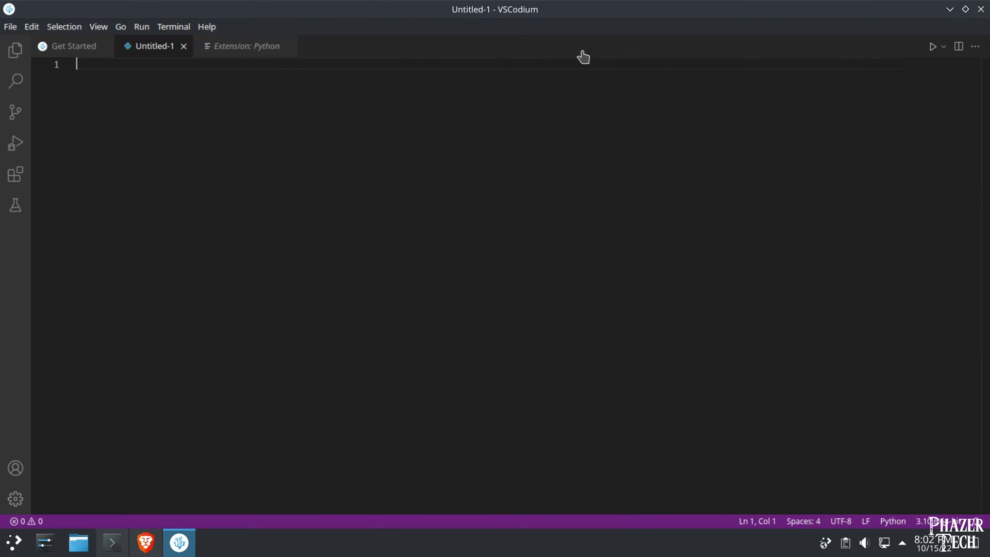
left_click(256, 46)
left_click(287, 45)
Save the untitled file as guessing_game.py in a new python folder under Documents
left_click(9, 26)
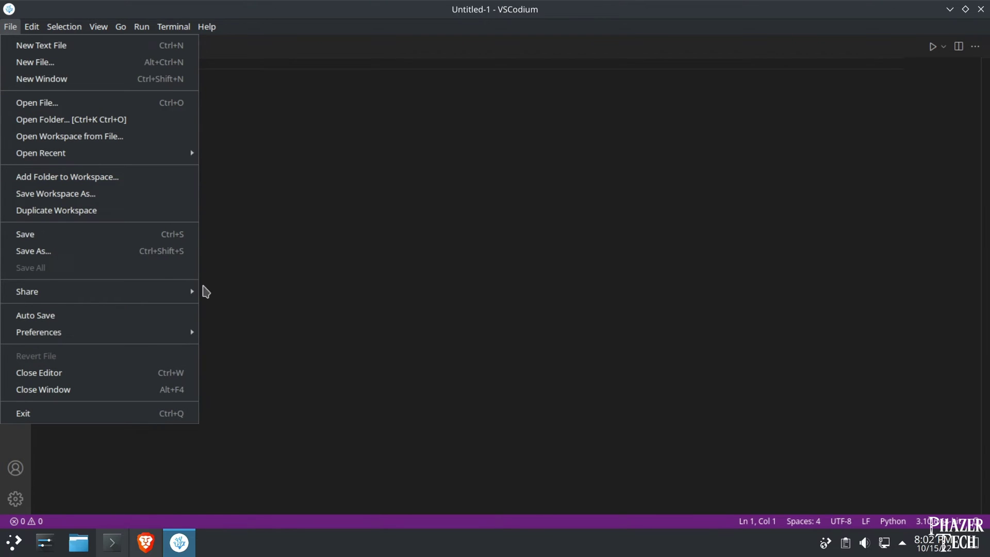
left_click(142, 257)
double_click(244, 152)
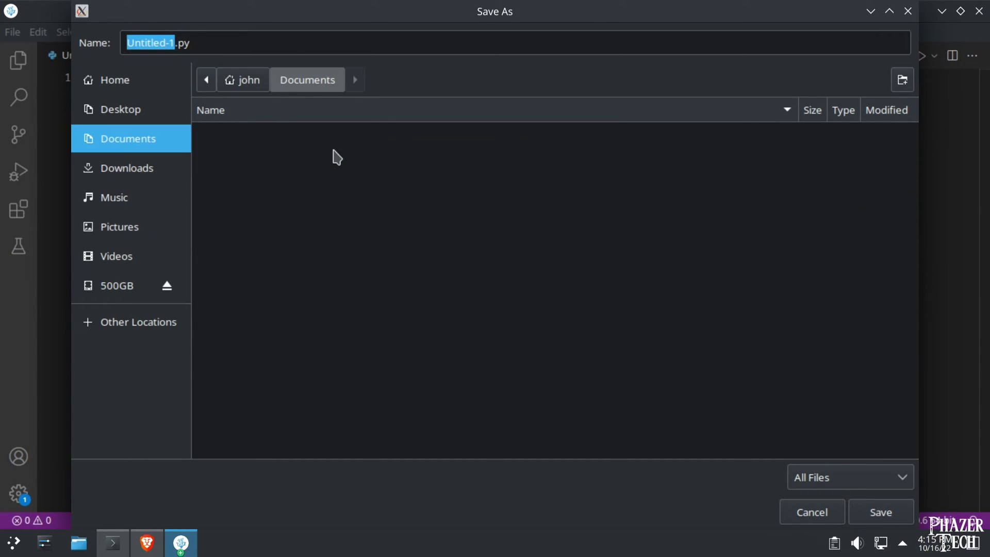
left_click(902, 80)
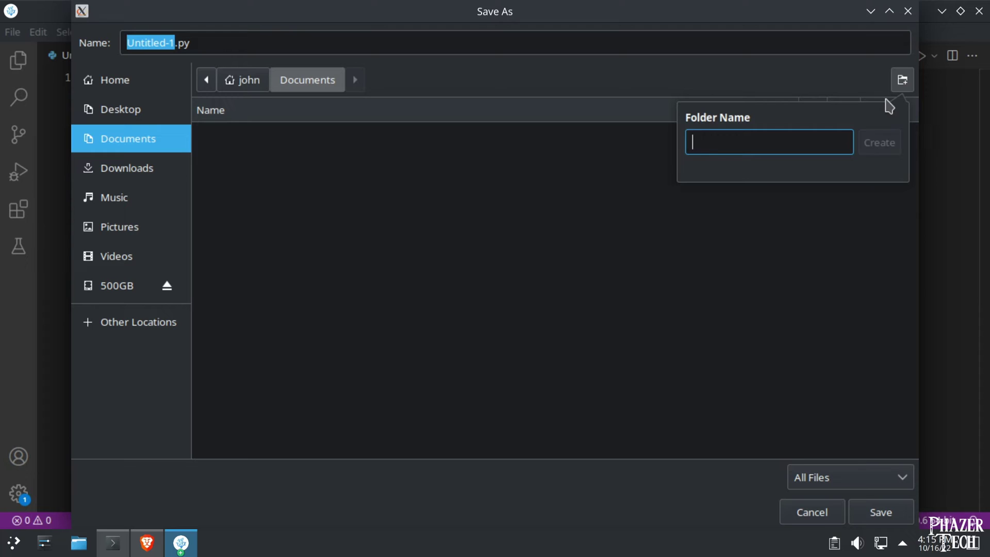
type("python")
left_click(879, 143)
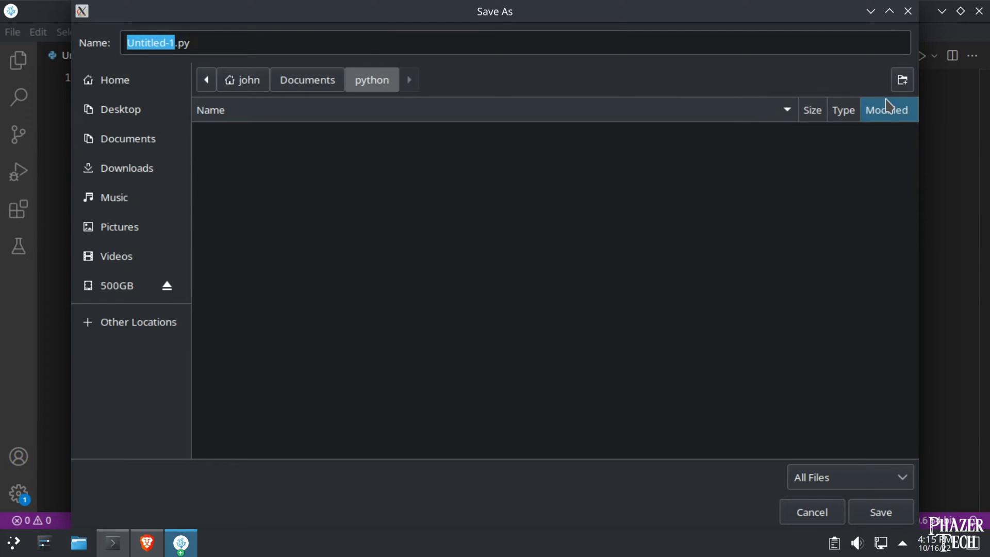
left_click(180, 43)
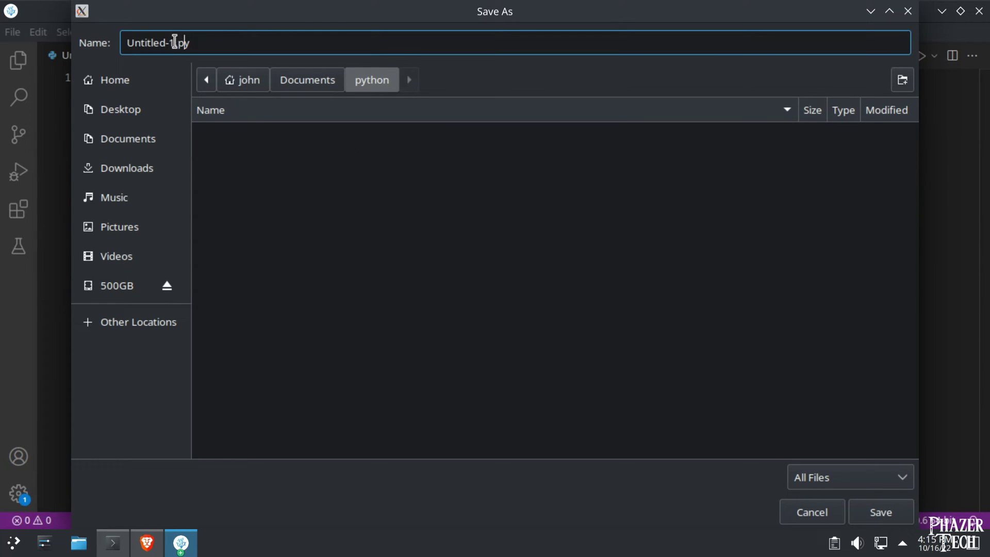
left_click_drag(176, 42, 123, 48)
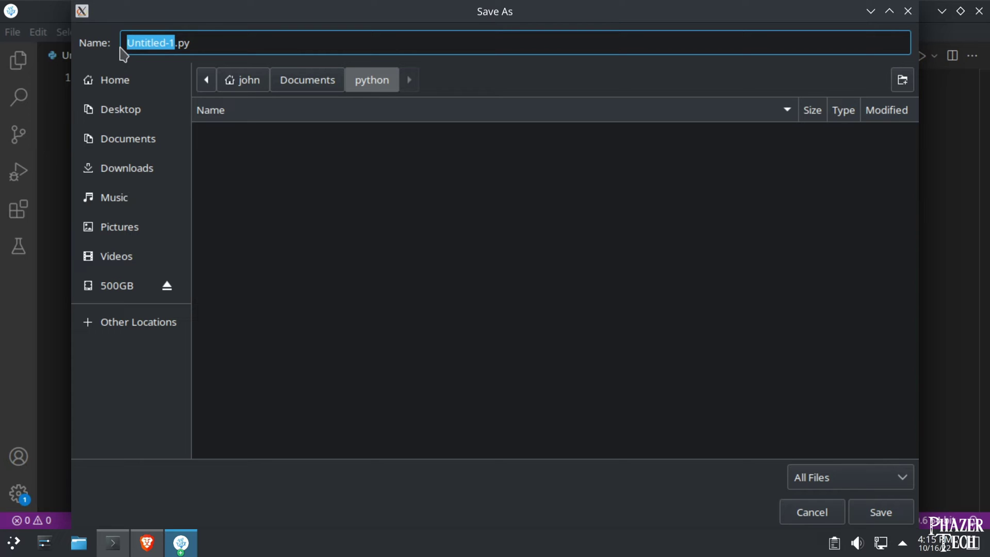
type("guessing_gam")
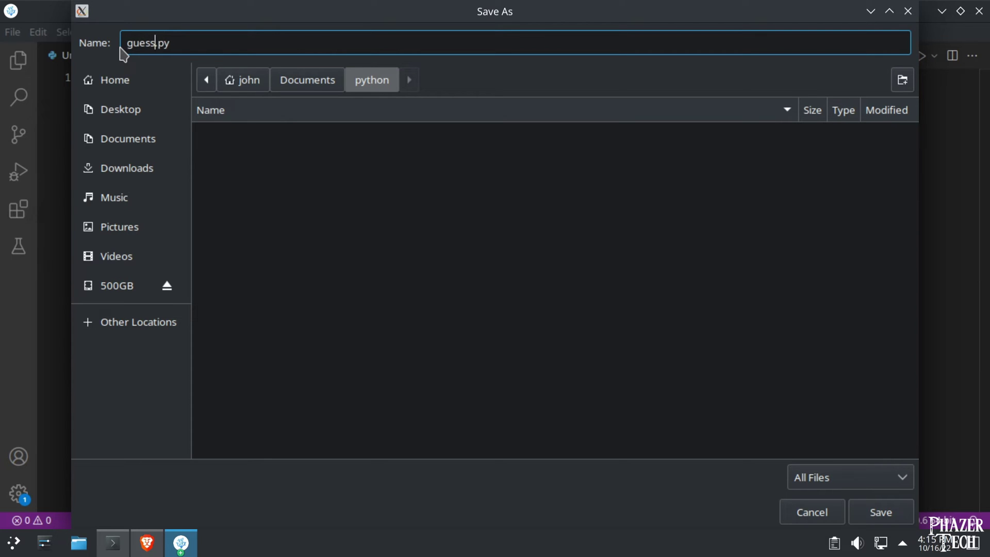
type("e")
key("Return")
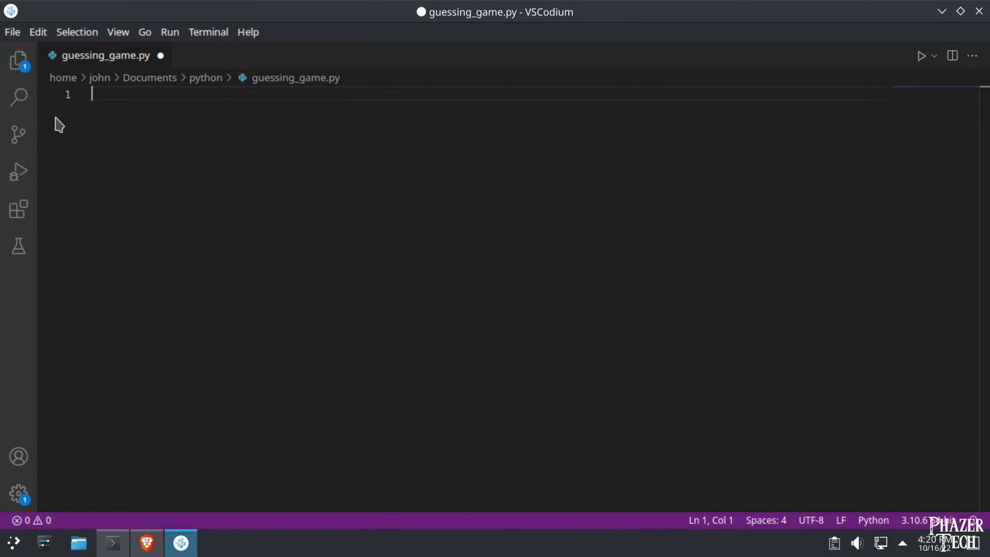
Add a new line containing print('Hello World!')
key("Return")
type("print")
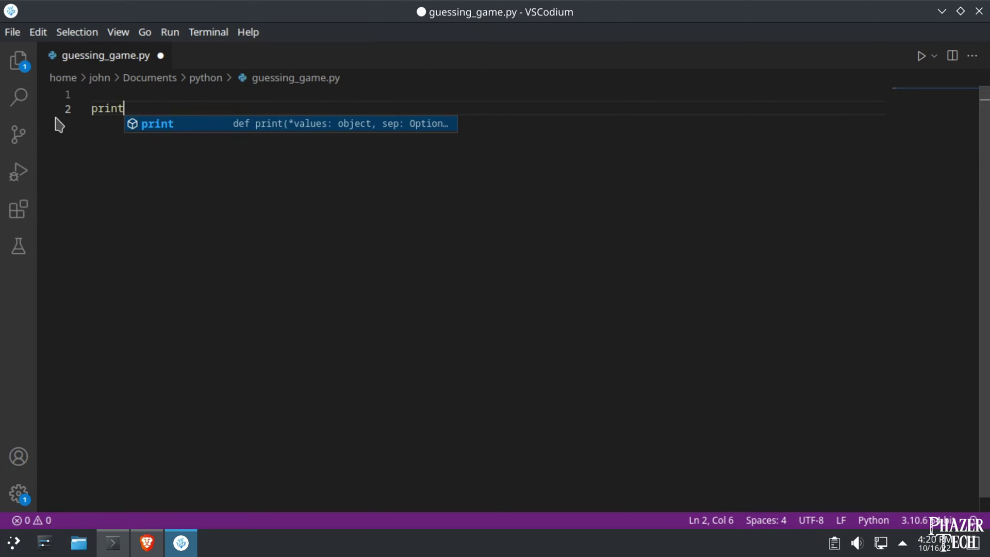
type("('Hel")
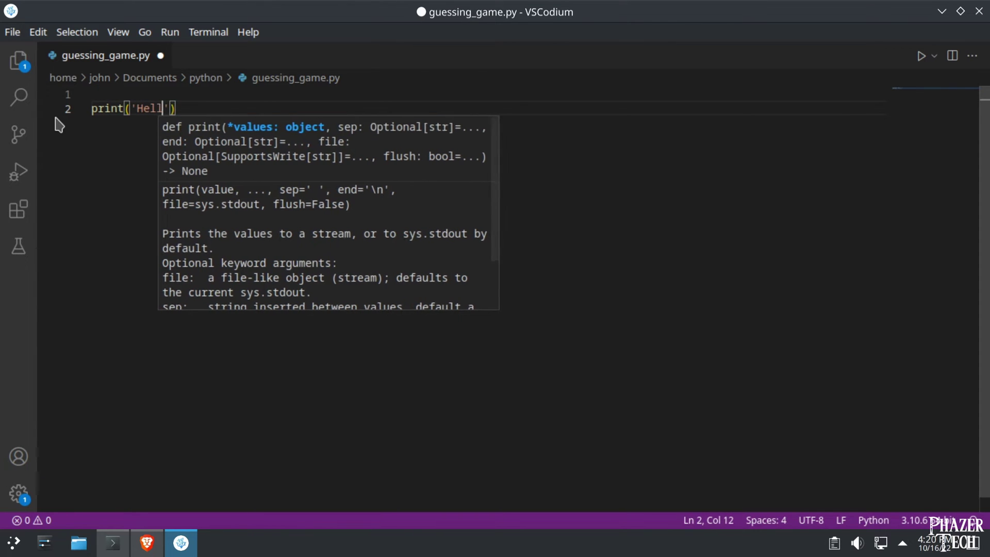
type("lo World!")
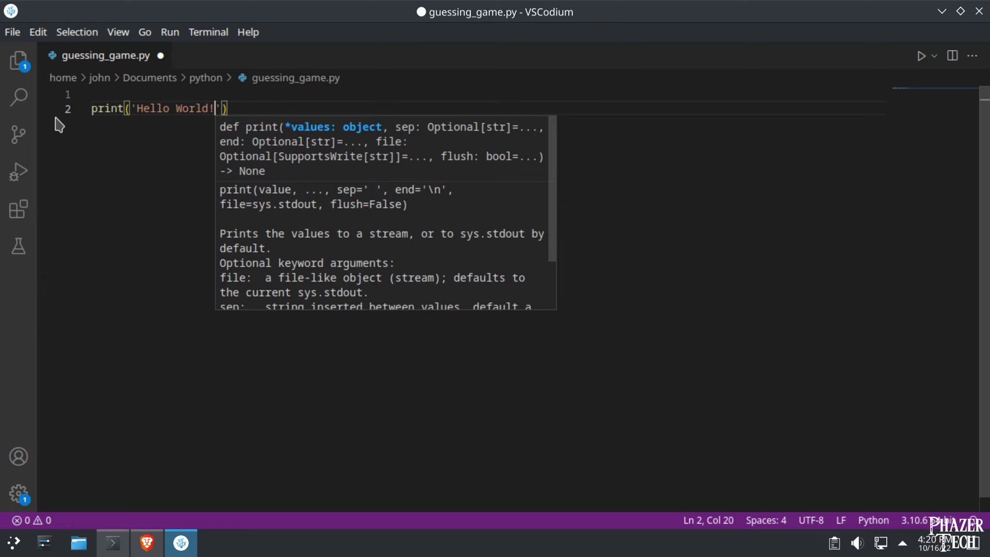
key("End")
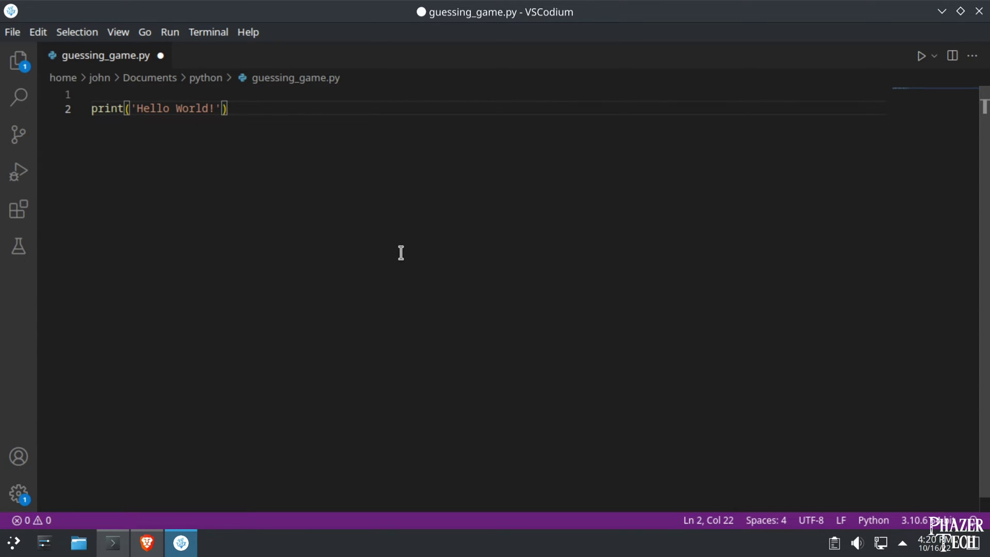
Save and run guessing_game.py in the integrated terminal with Run Python File
left_click(920, 55)
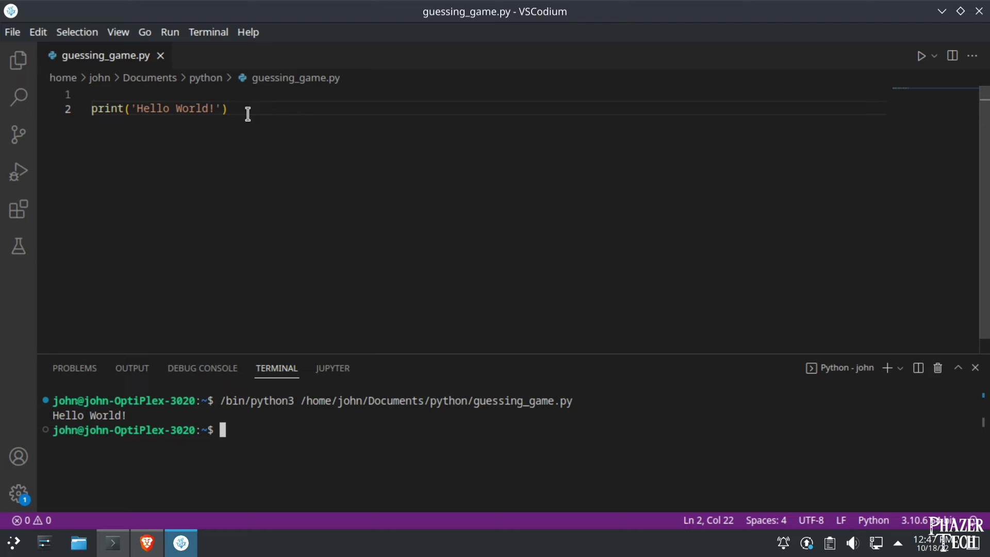
Replace the existing code with an import random line followed by blank lines
left_click_drag(248, 115, 47, 86)
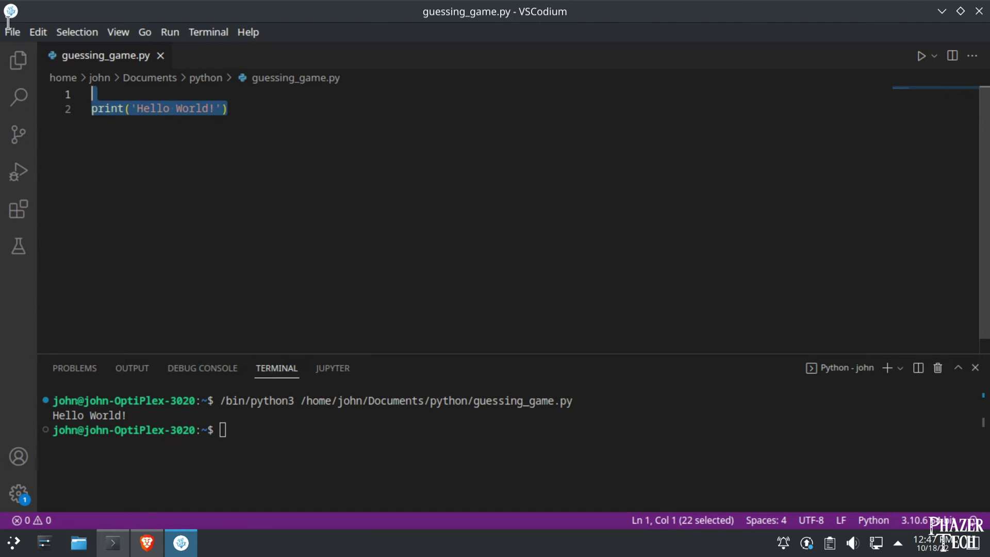
type("imp")
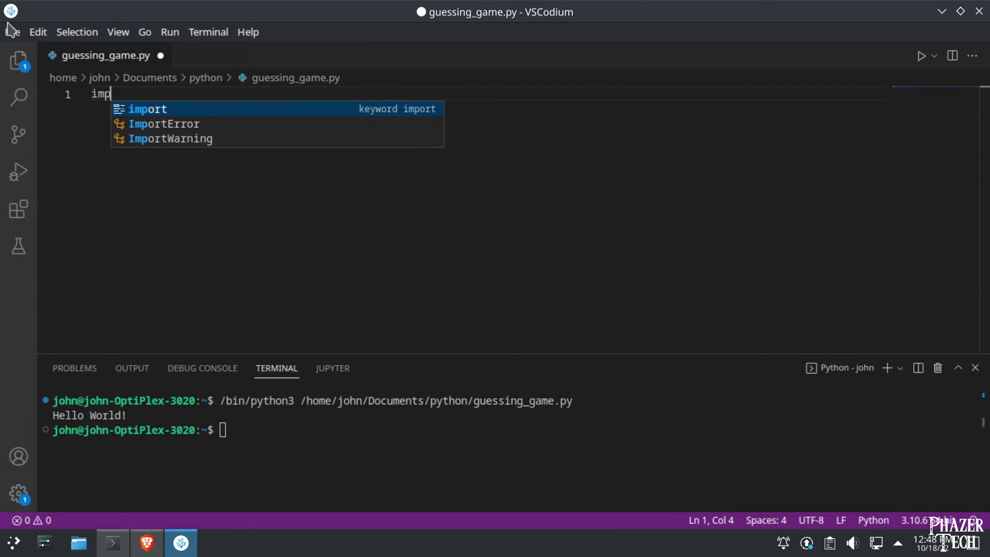
type("ort random")
key("Escape")
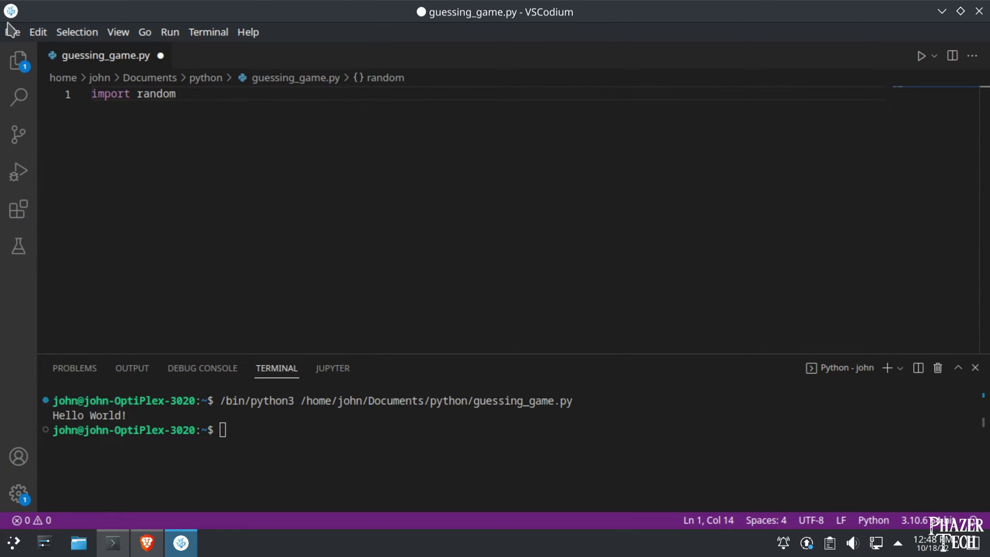
key("Return")
key("Return")
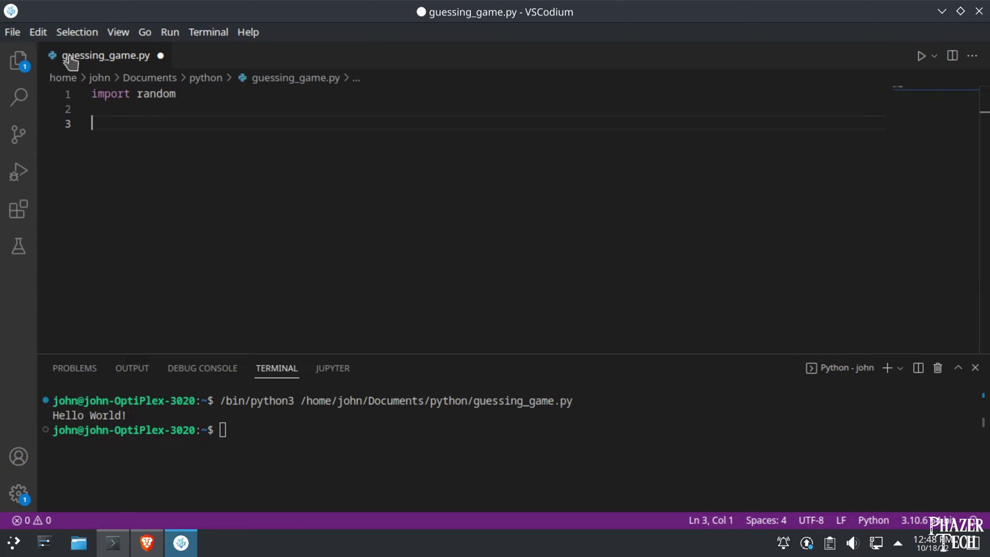
In Brave, search Google for 'python random module' and open the docs.python.org page
left_click(146, 542)
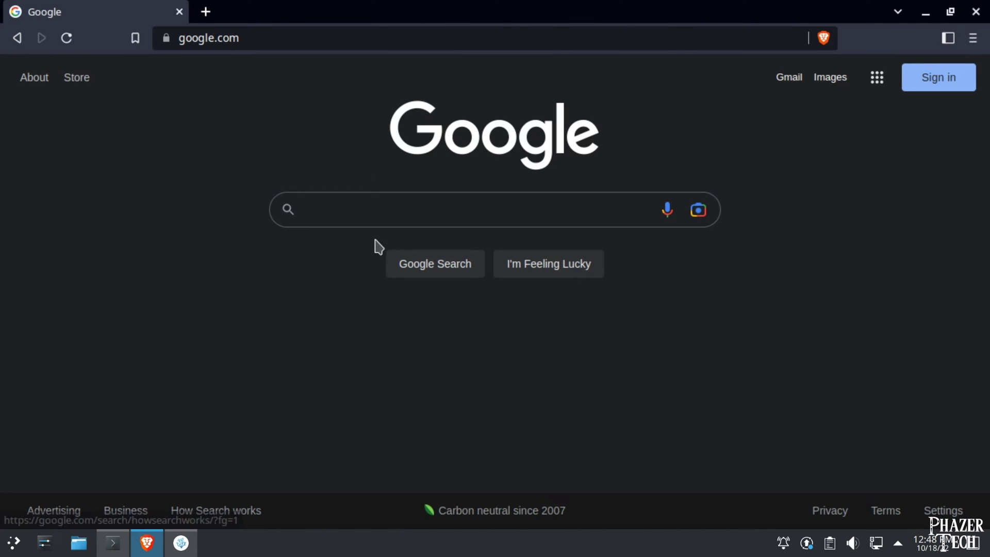
left_click(377, 213)
type("pytho")
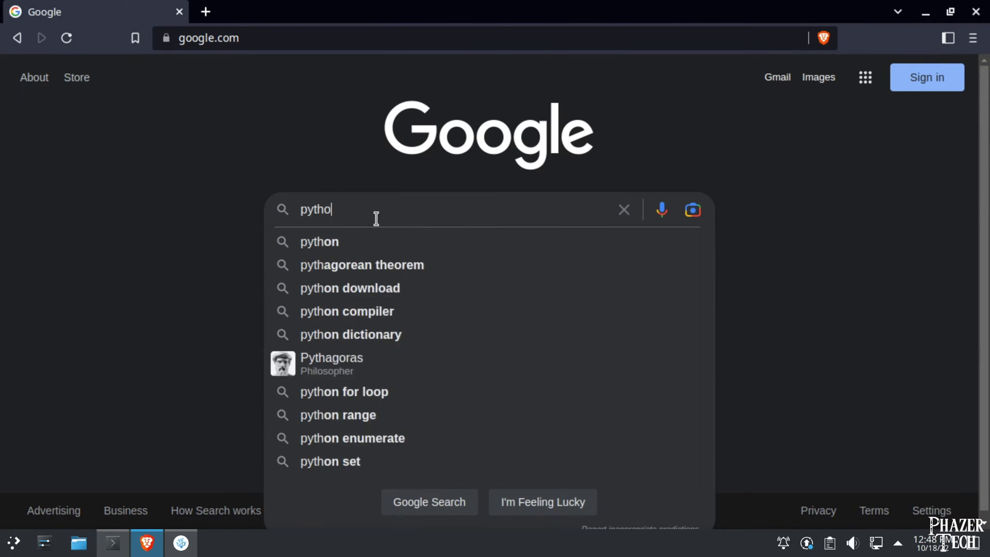
type("n random module")
key("Return")
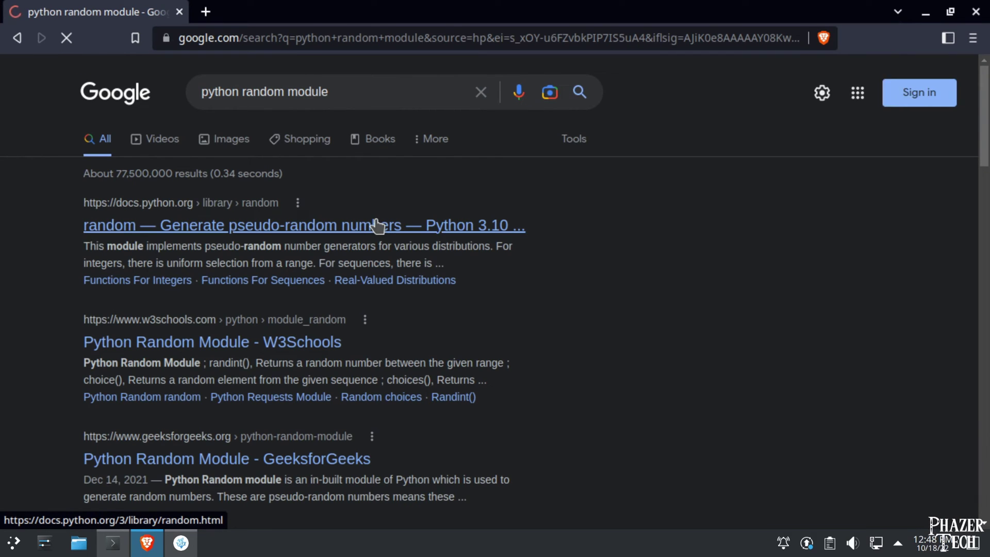
left_click(377, 225)
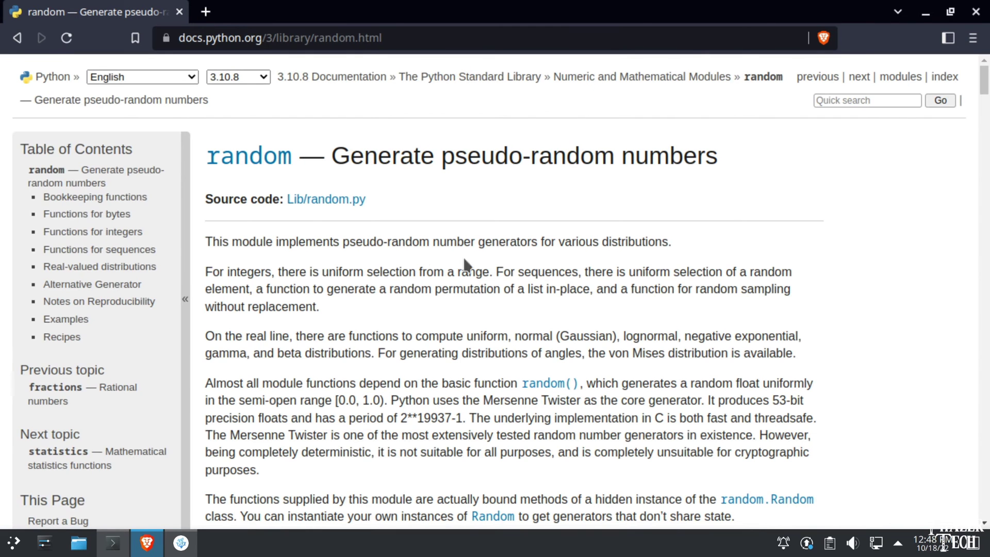
scroll(659, 270, "down", 5)
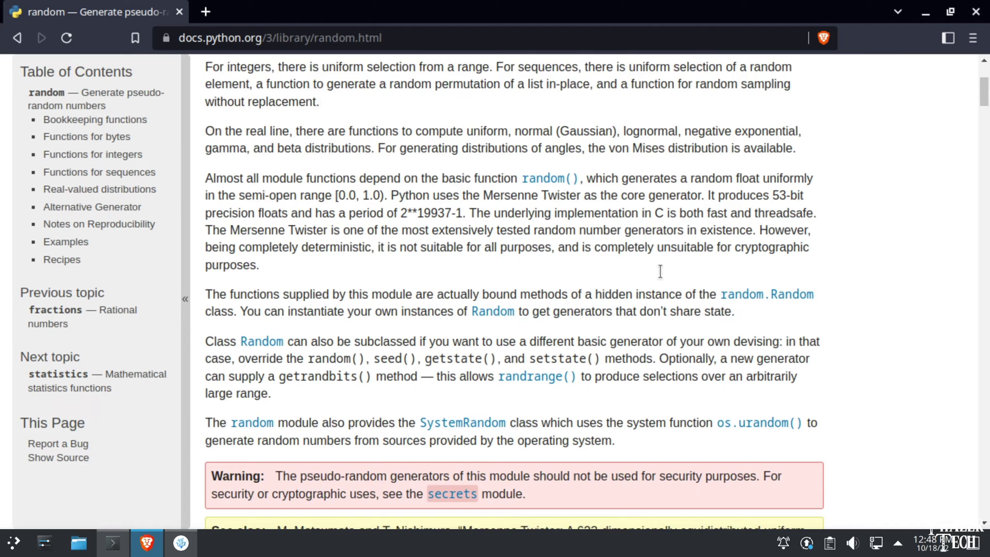
scroll(660, 270, "down", 3)
scroll(659, 270, "down", 3)
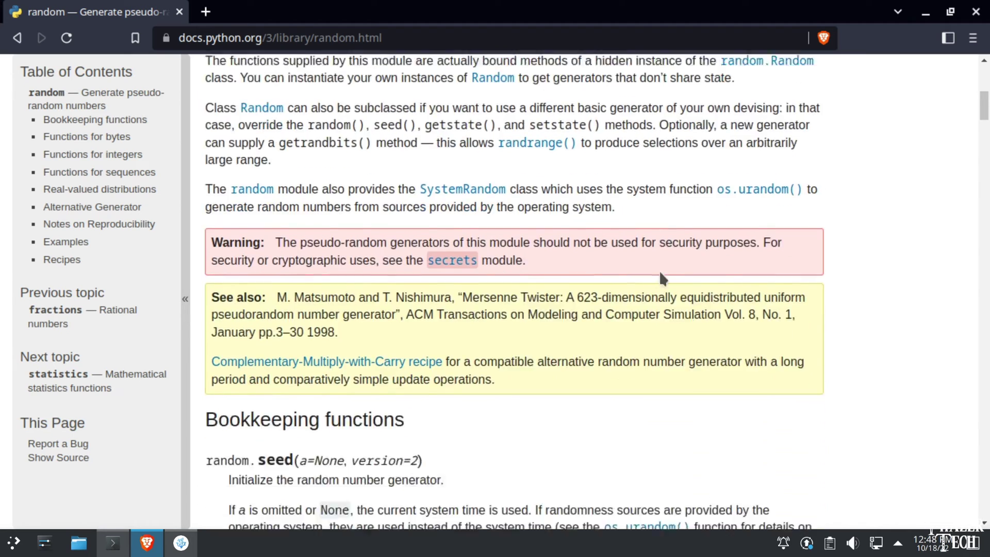
scroll(659, 271, "down", 3)
scroll(660, 269, "down", 2)
scroll(659, 271, "down", 2)
scroll(659, 270, "down", 2)
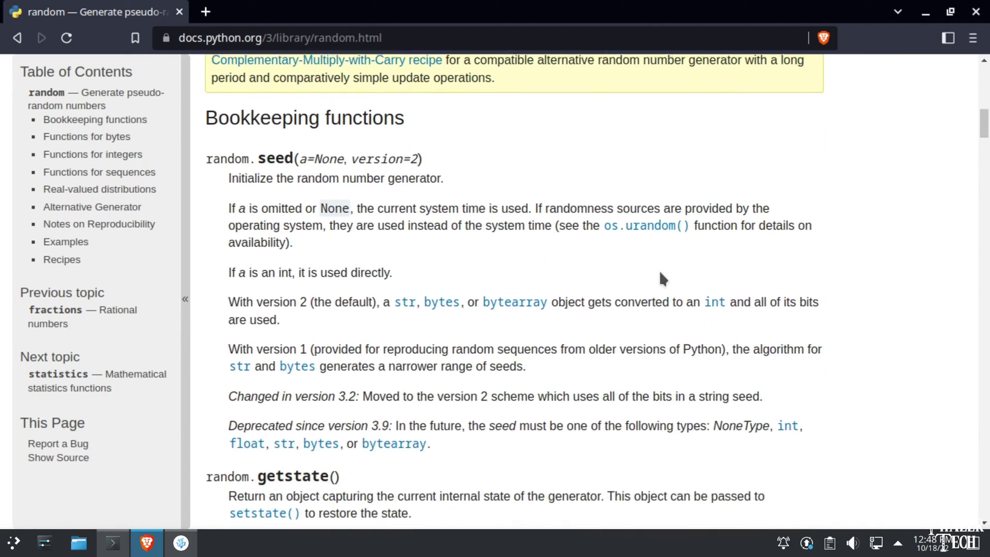
scroll(659, 270, "down", 3)
scroll(659, 270, "down", 3)
scroll(659, 269, "down", 2)
scroll(660, 270, "down", 3)
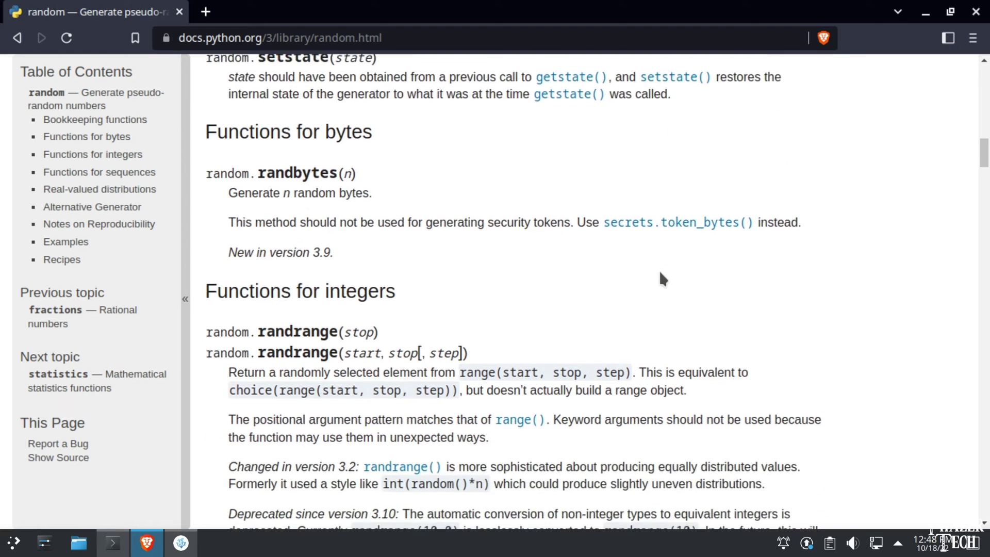
scroll(659, 270, "down", 2)
scroll(659, 271, "down", 1)
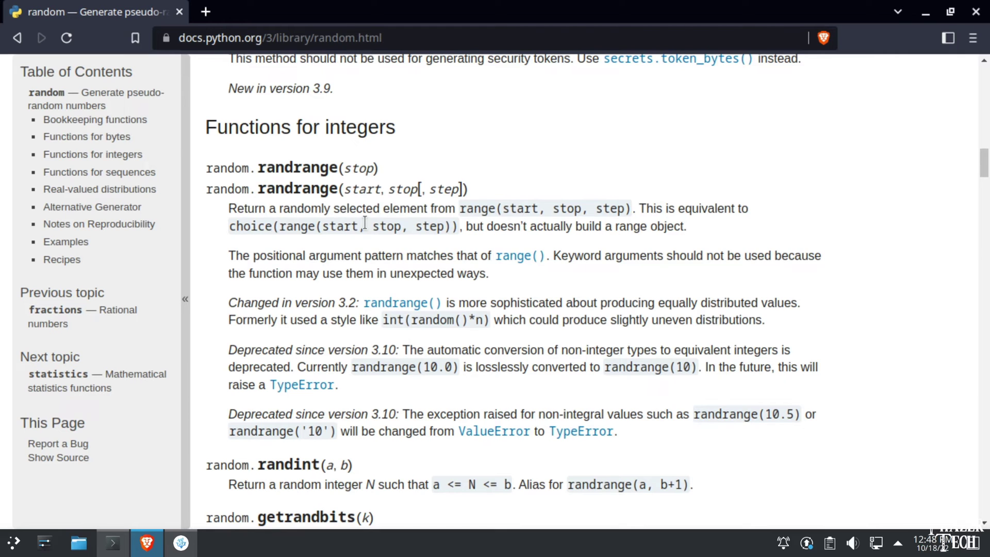
scroll(365, 224, "down", 1)
scroll(364, 222, "down", 1)
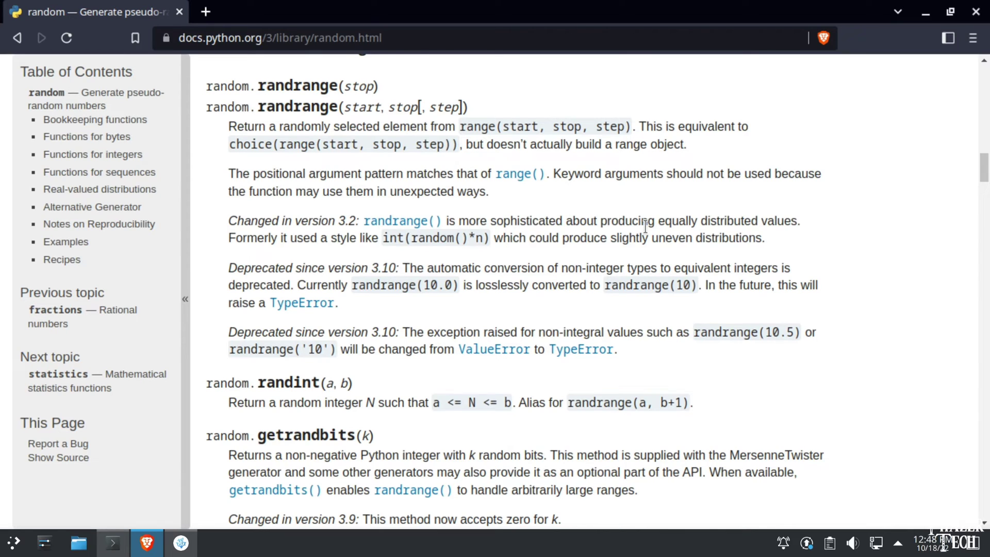
Highlight the randint(a, b) entry under Functions for integers, then deselect it
left_click_drag(206, 375, 762, 413)
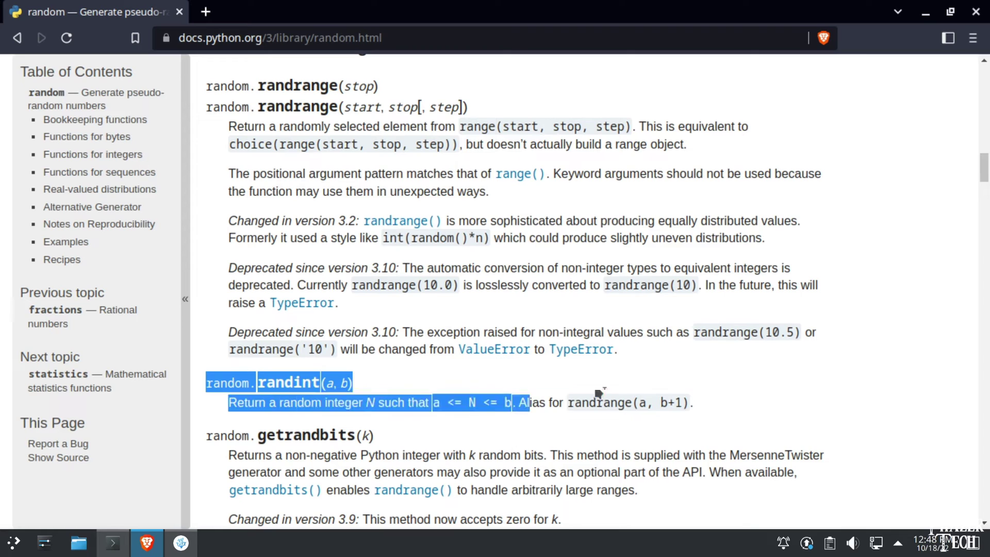
left_click(568, 425)
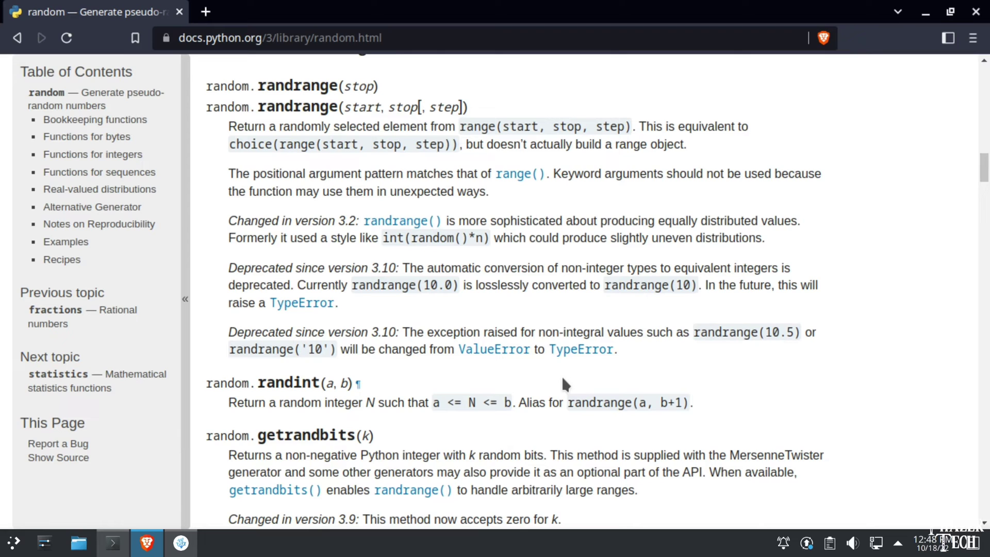
Back in VSCodium, define lower_bound = 0 and upper_bound = 10
left_click(182, 543)
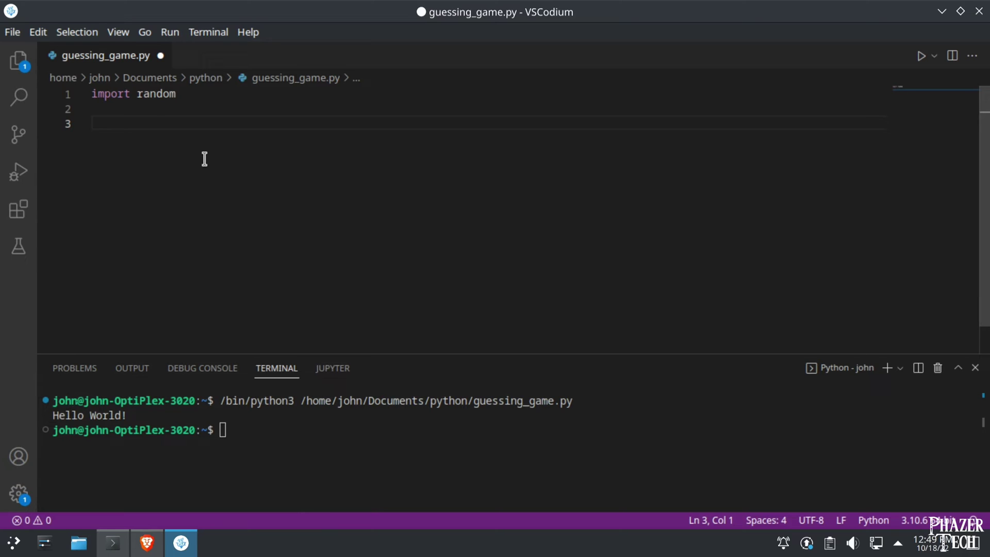
type("lo")
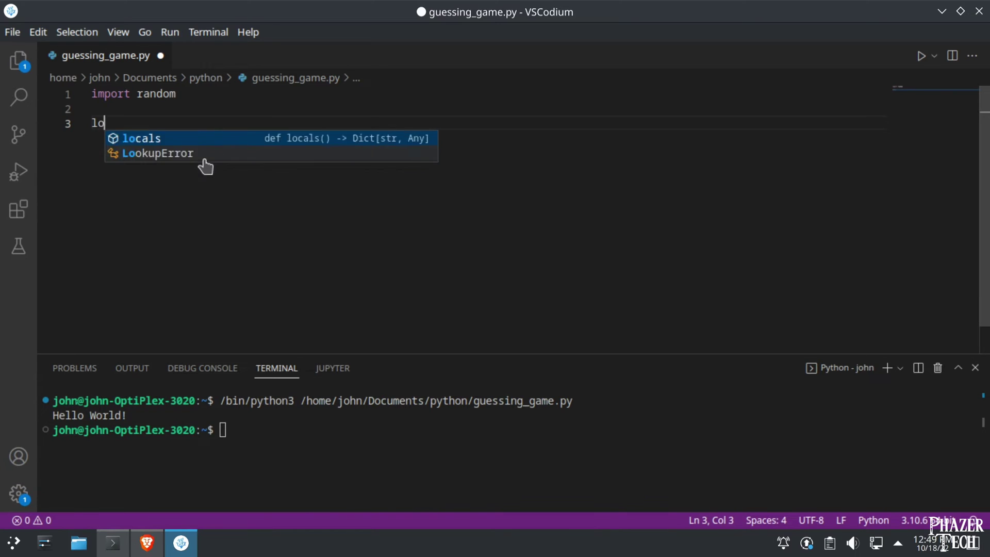
type("wer_bound = ")
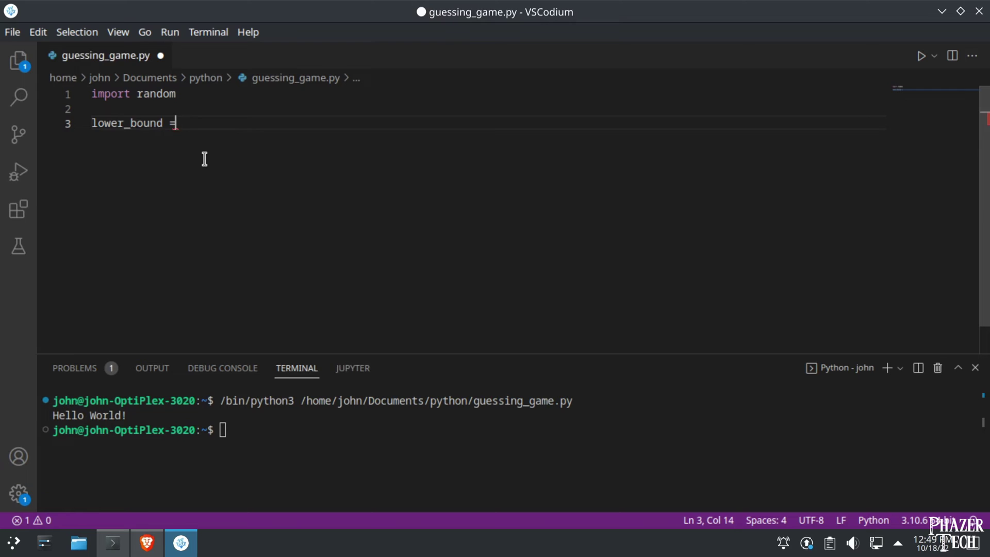
type("0")
key("Return")
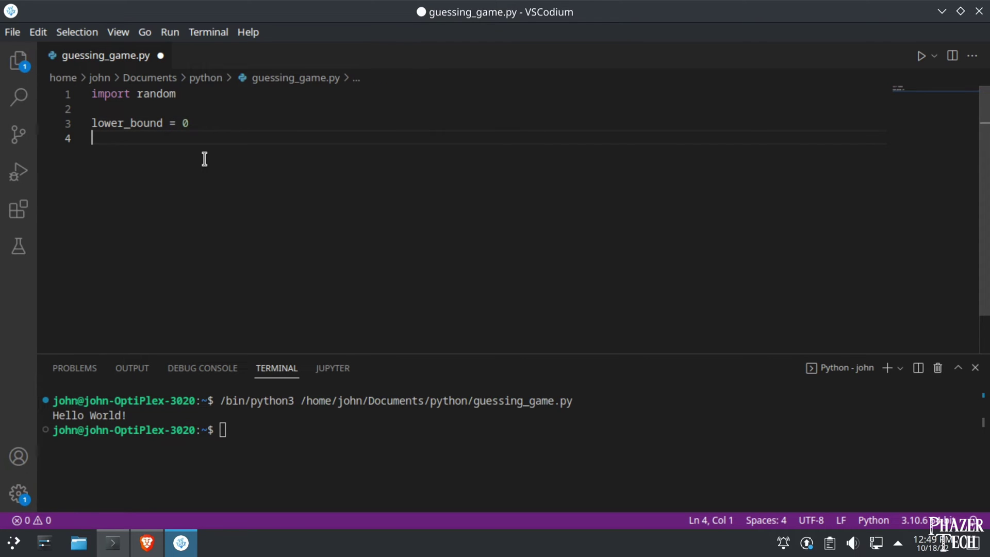
type("upper_bou")
type("nd = 10")
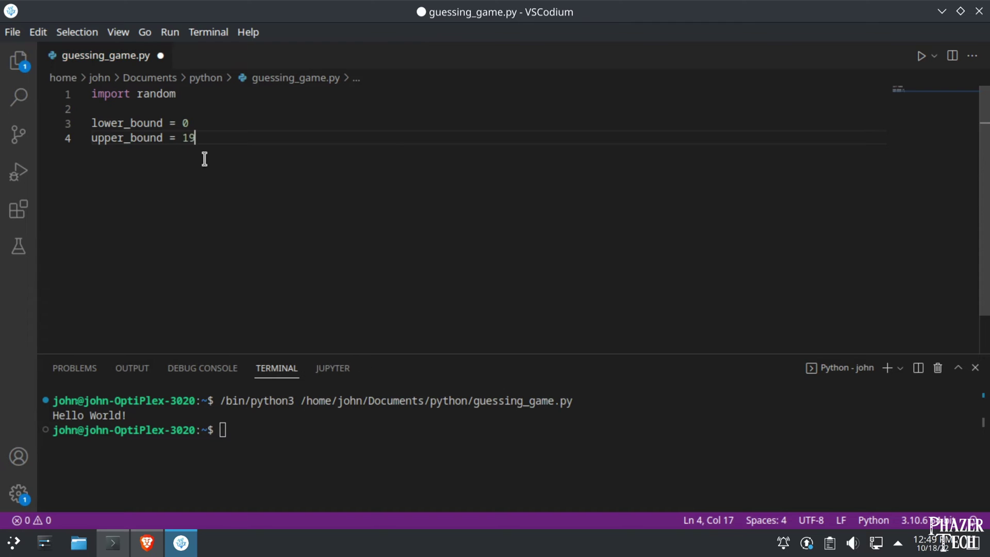
key("Return")
key("Return")
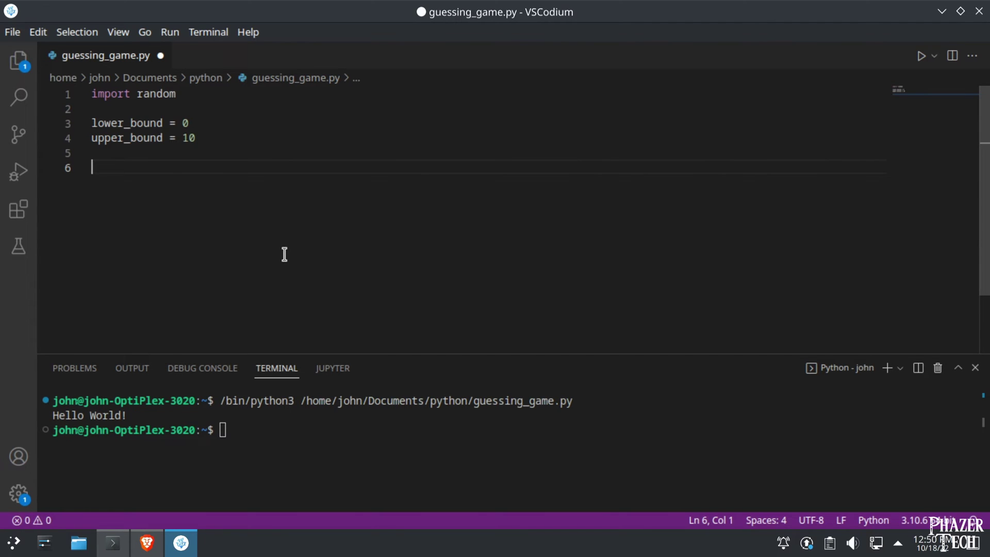
type("rand")
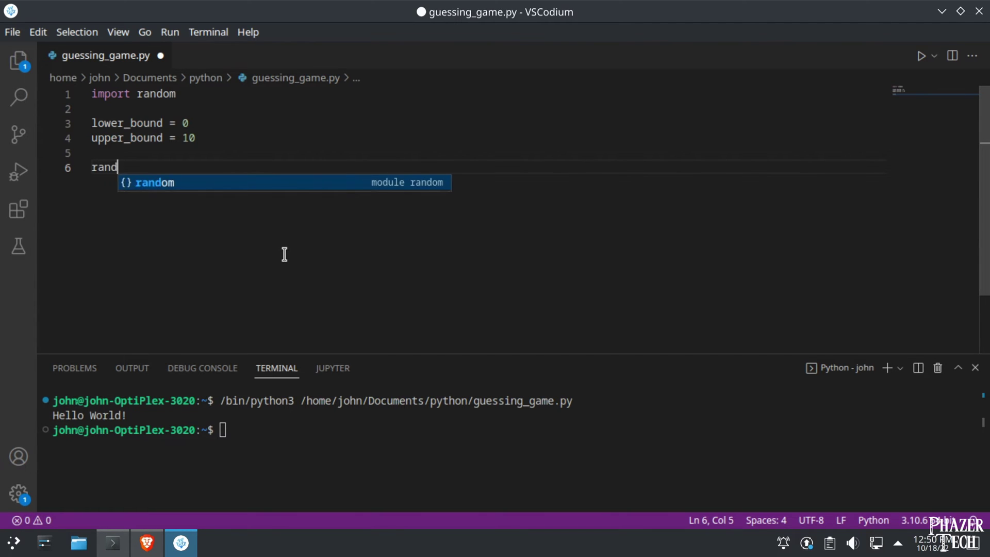
type("_num = ")
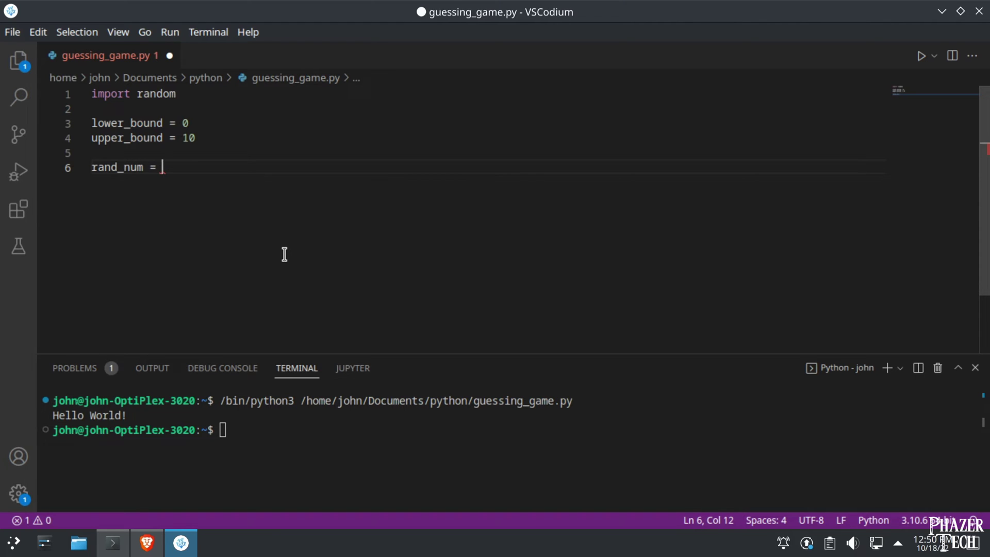
type("random.randin")
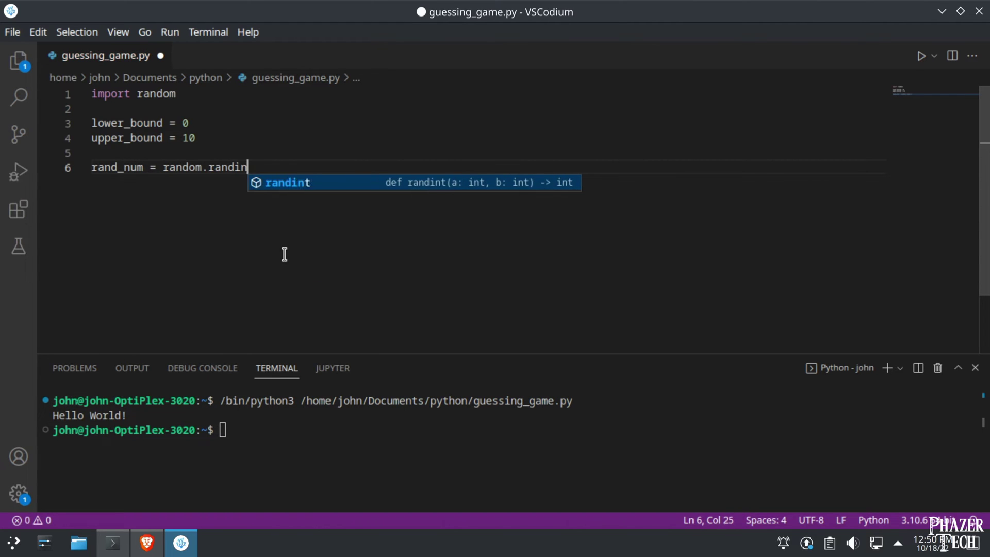
type("t(lower_bo")
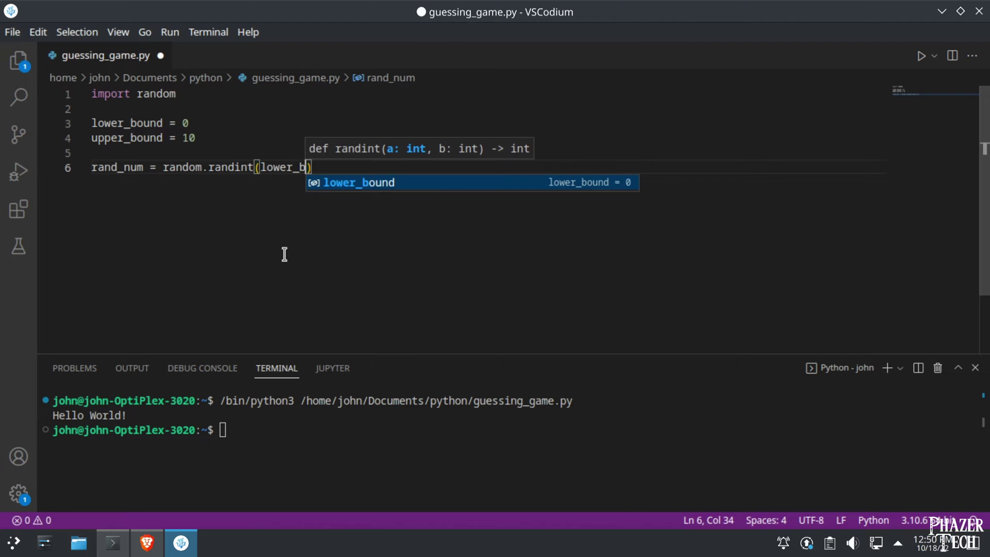
type("und,upper_b")
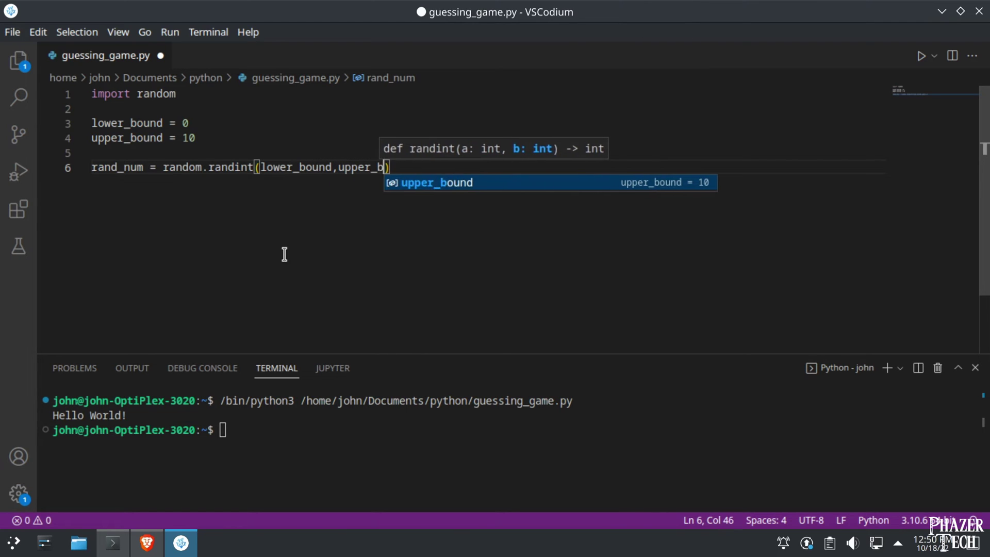
type("ound")
Add rand_num = random.randint(...) using the two bounds, then print(rand_num)
key("Escape")
key("End")
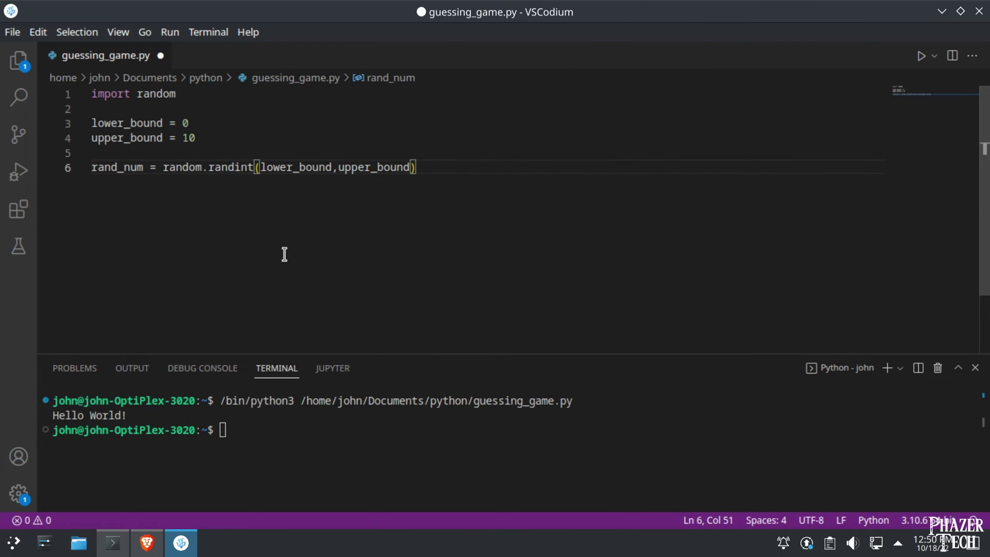
key("Return")
type("pri")
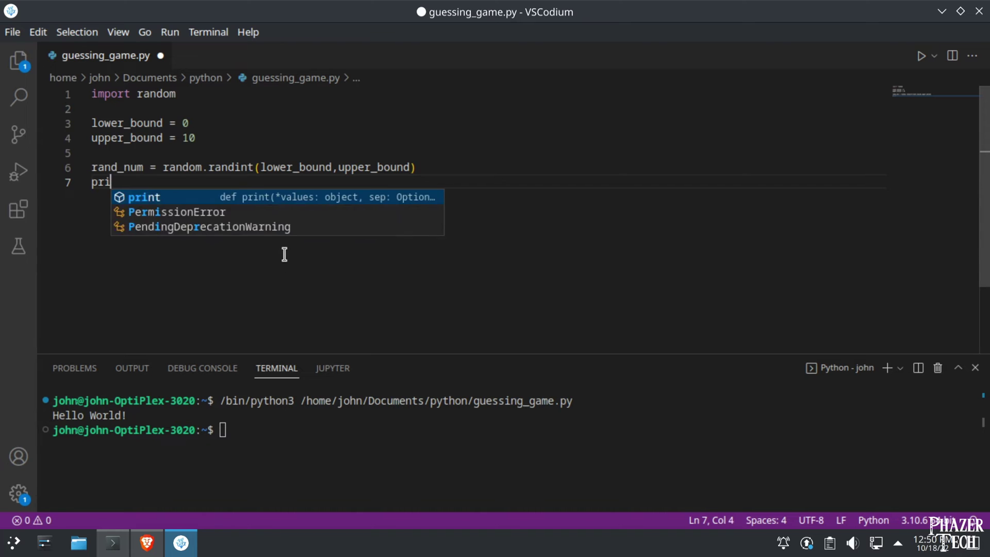
type("nt(rand_num")
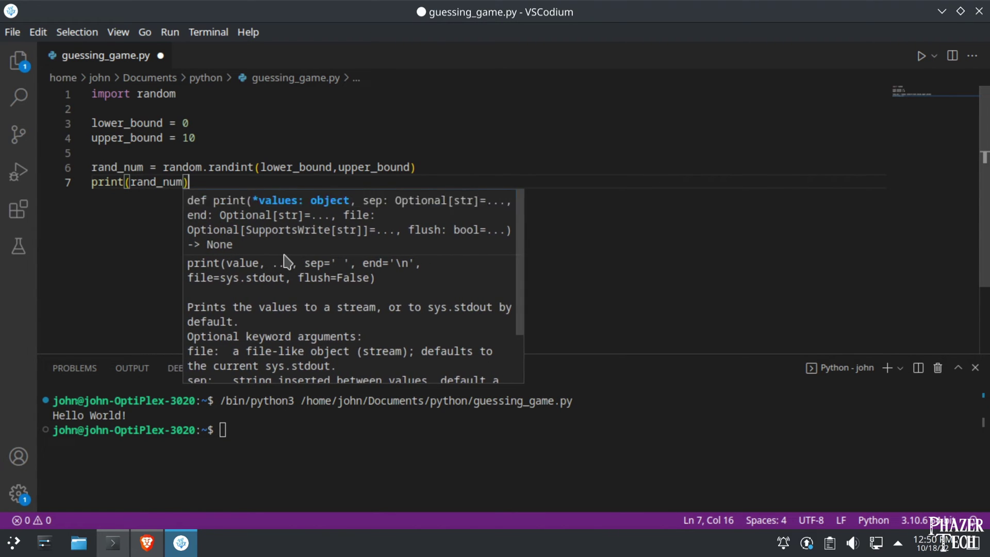
key("Escape")
key("End")
key("Return")
key("Return")
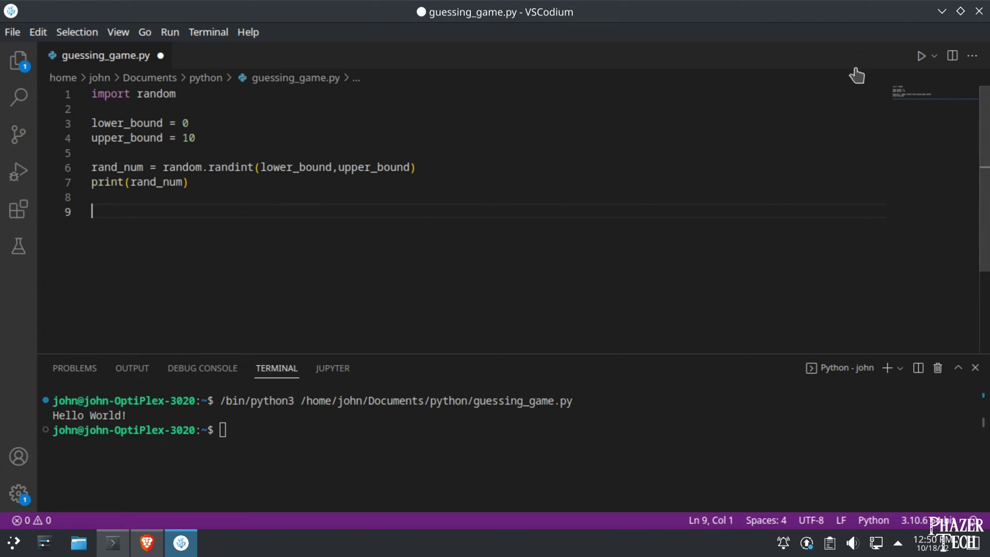
Run the script twice, printing random numbers 8 and 7, then return to line 9
left_click(920, 57)
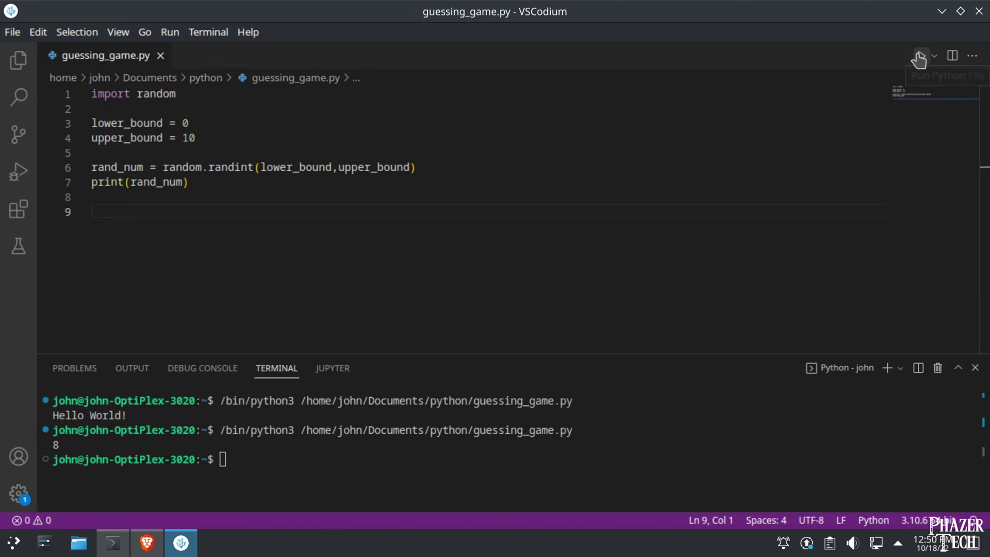
left_click_drag(68, 445, 51, 444)
left_click(89, 445)
left_click(919, 57)
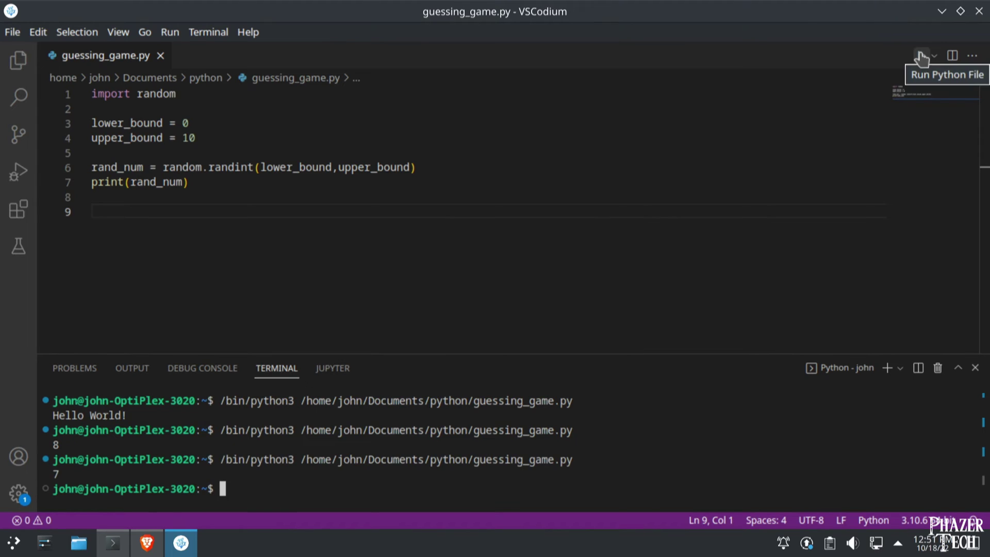
left_click(421, 212)
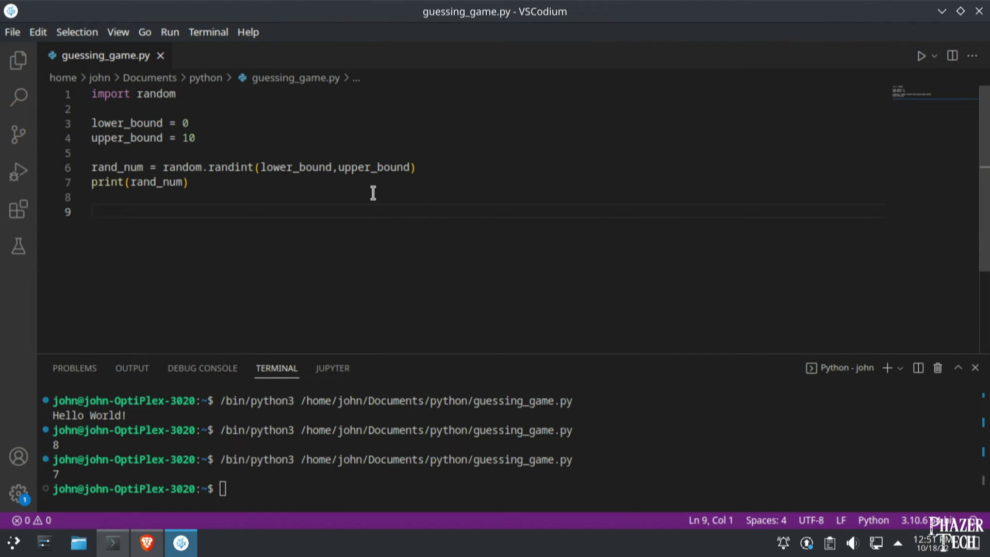
type("print(")
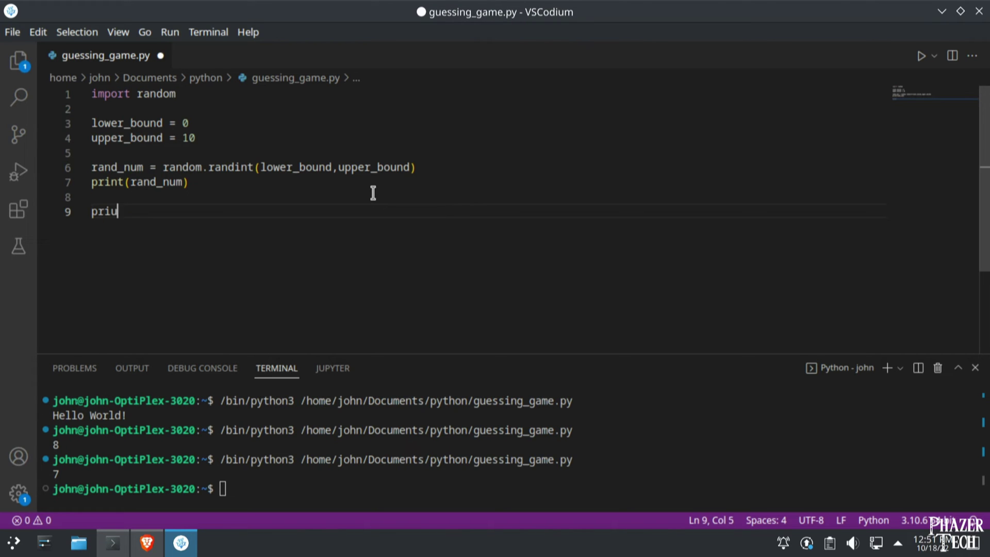
type("'Guess a num")
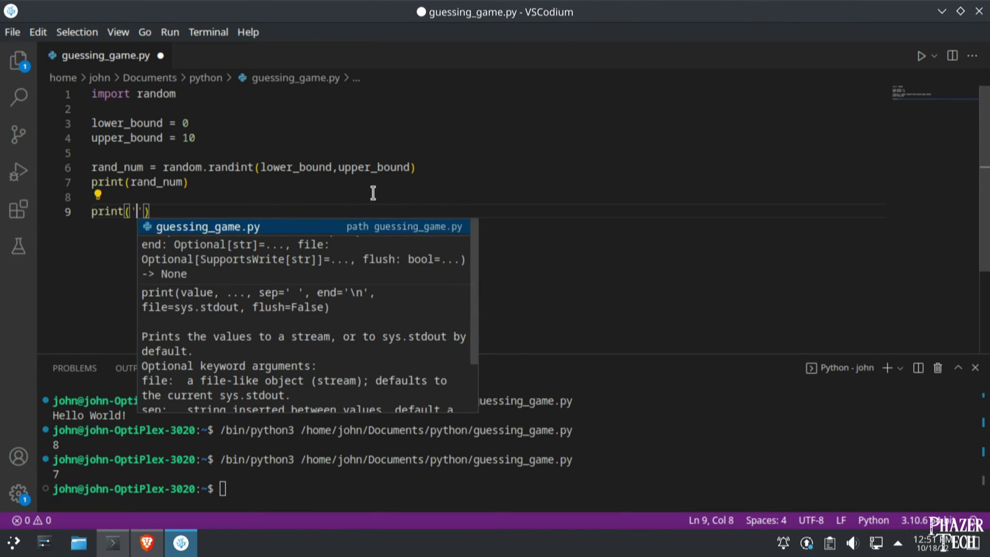
type("ber between ")
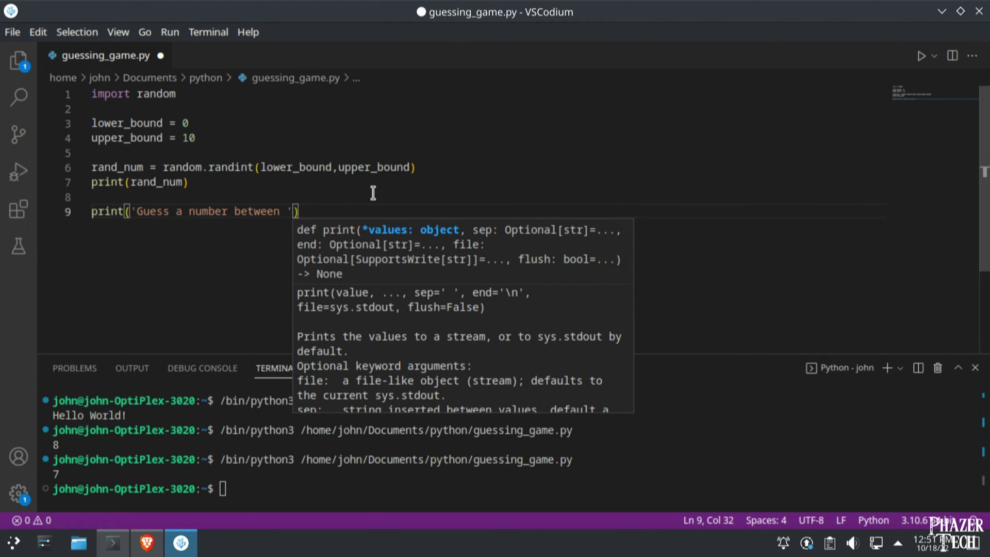
type("' + str")
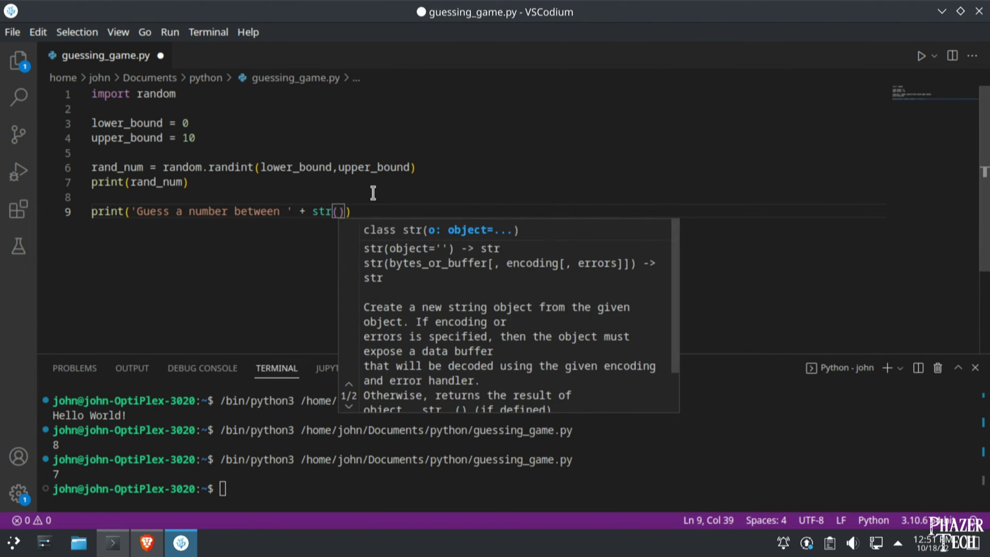
type("(lower_bound)")
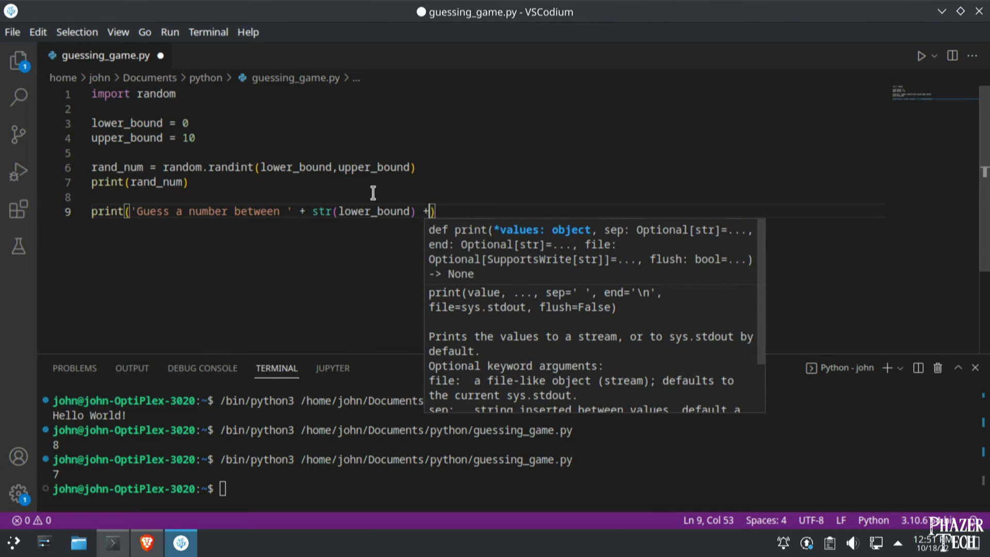
type(" + ' and")
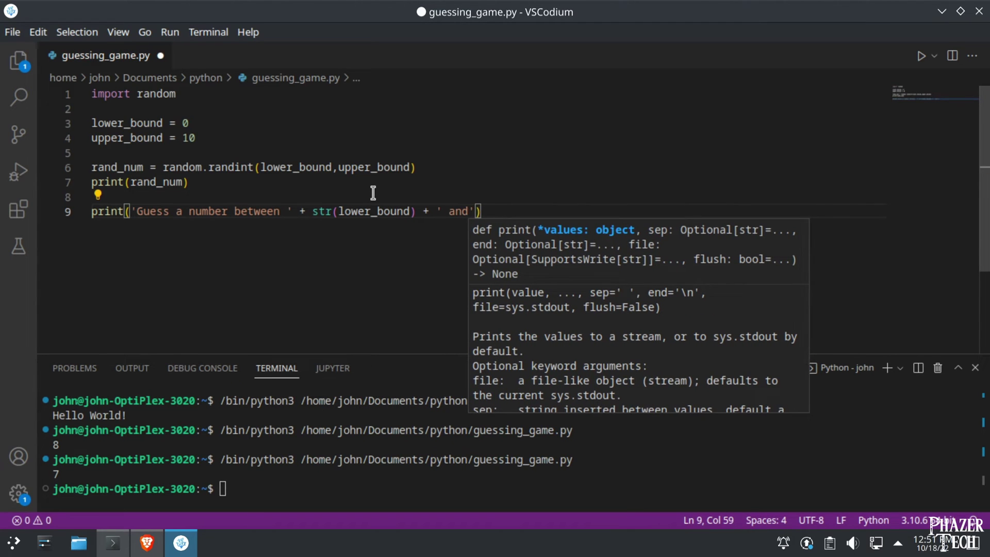
type(" ' + str")
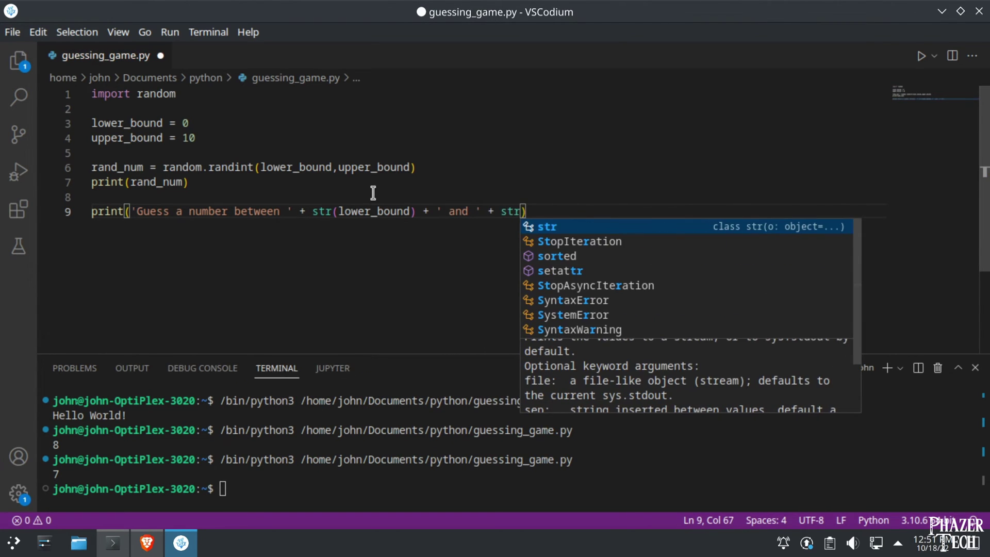
type("(upper_bound")
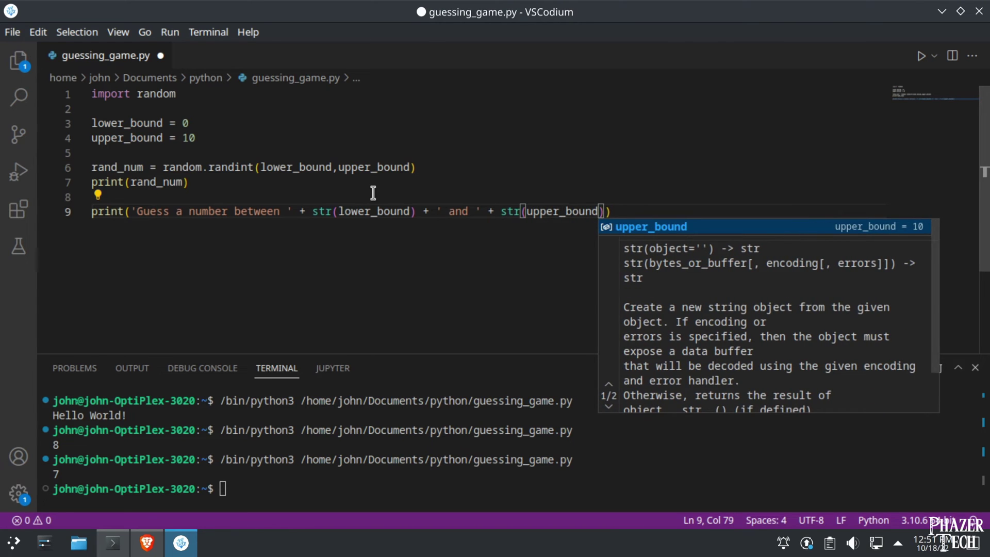
Write print('Guess a number between ' + str(lower_bound) + ' and ' + str(upper_bound) + '.')
key("Right")
type("+ '.")
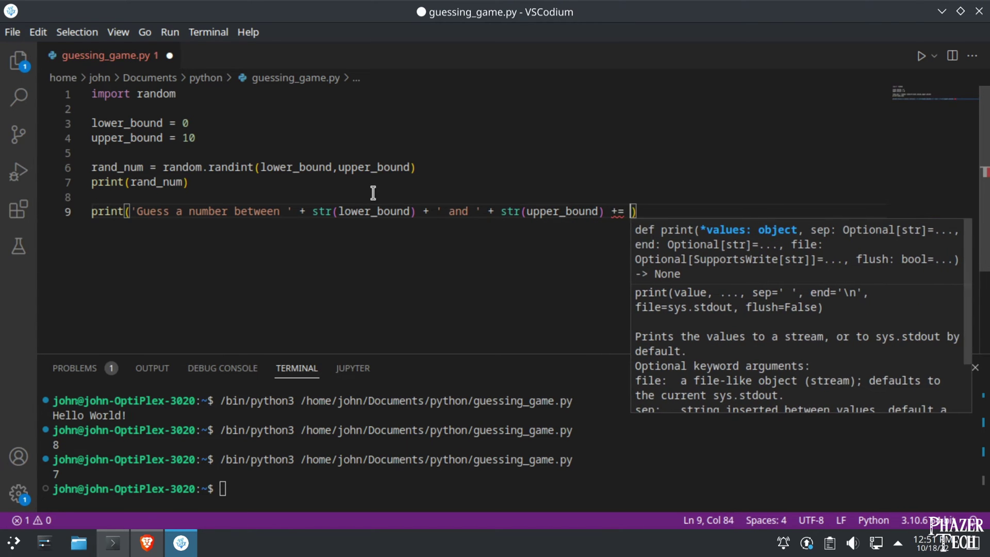
key("End")
key("Return")
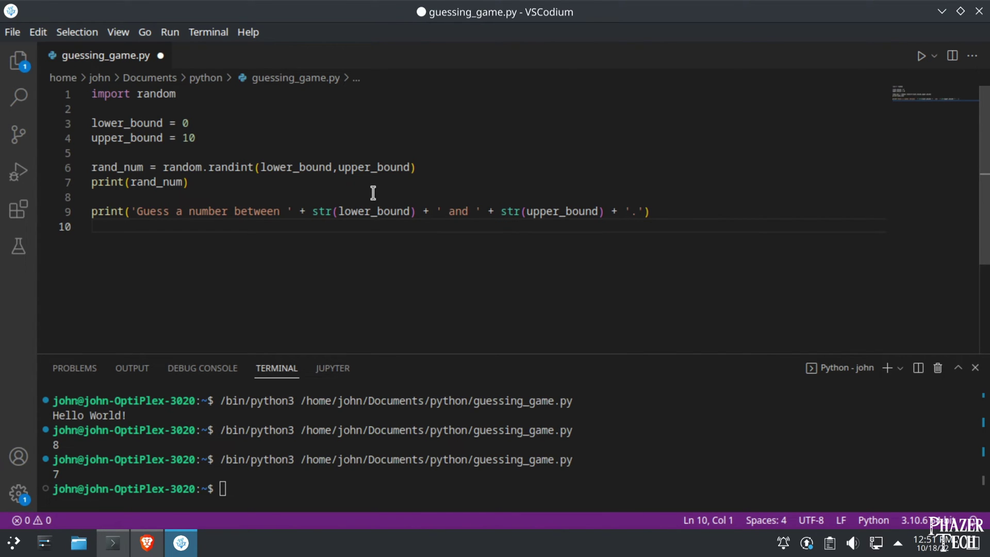
Save and run guessing_game.py to print 6 and the guess prompt, then add a new line
left_click(922, 57)
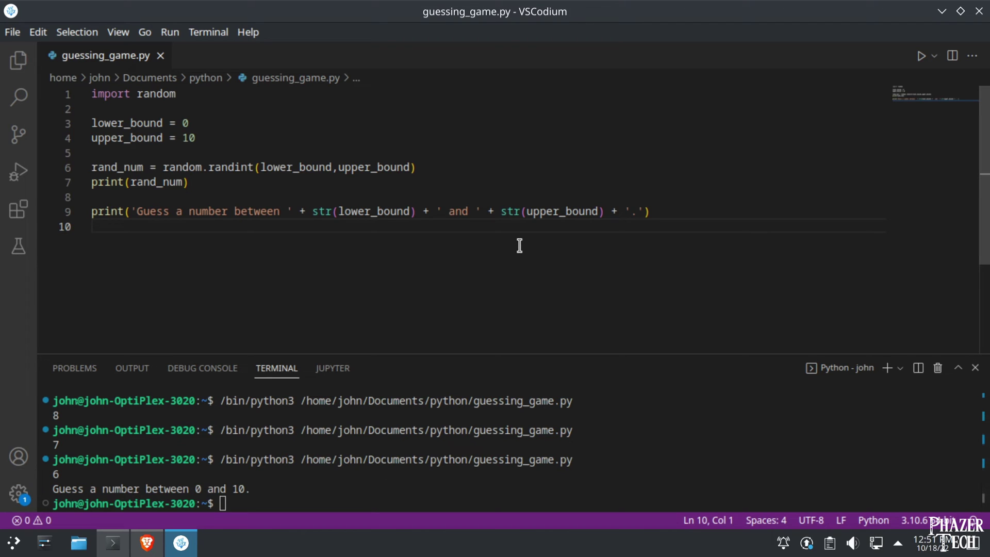
key("Return")
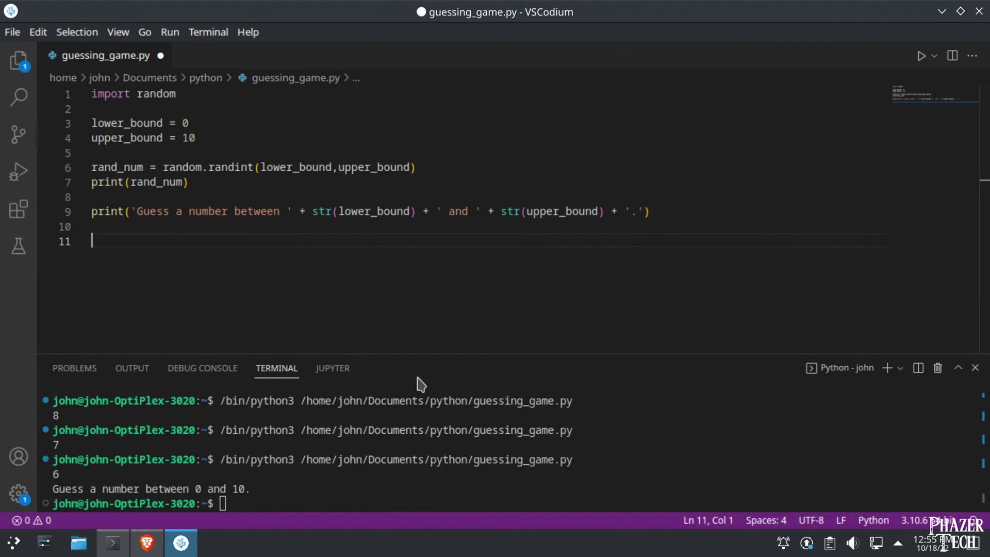
type("while(")
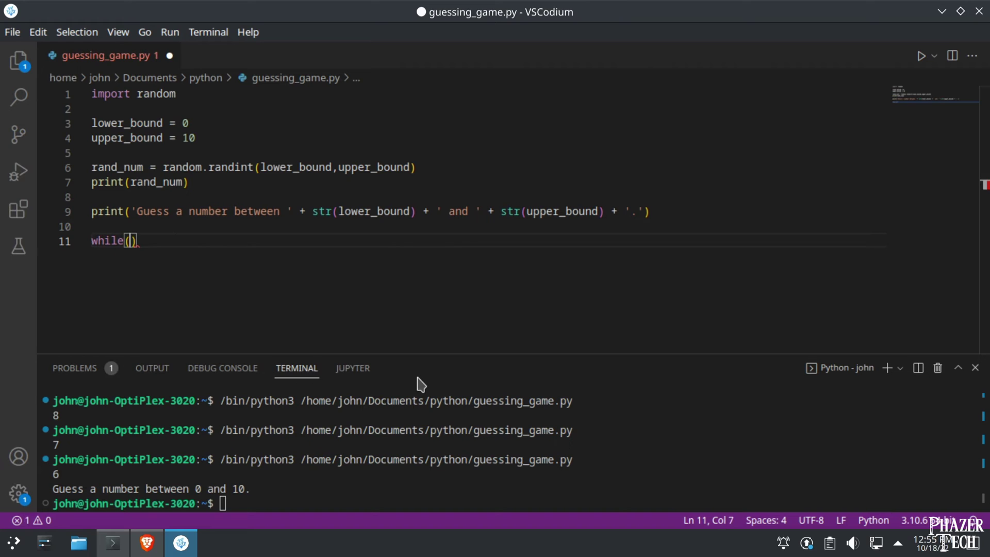
type("True))")
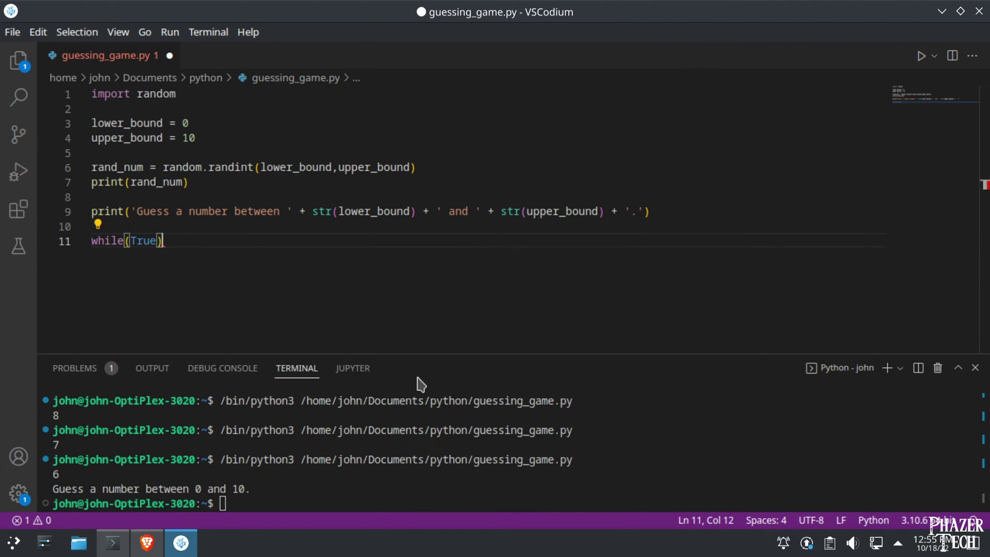
type(":")
Write while(True): on line 11 with an indented body line below it
key("Return")
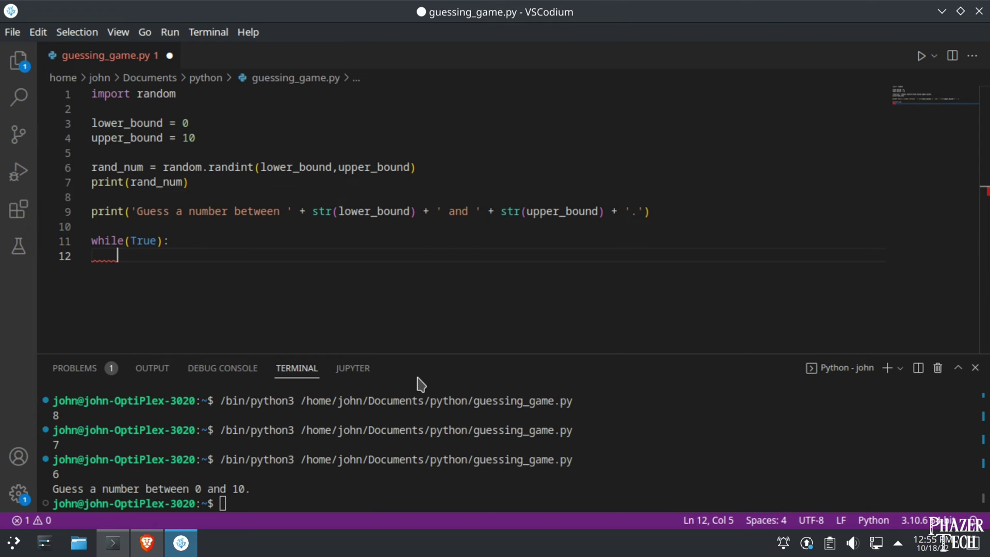
type("guess = ")
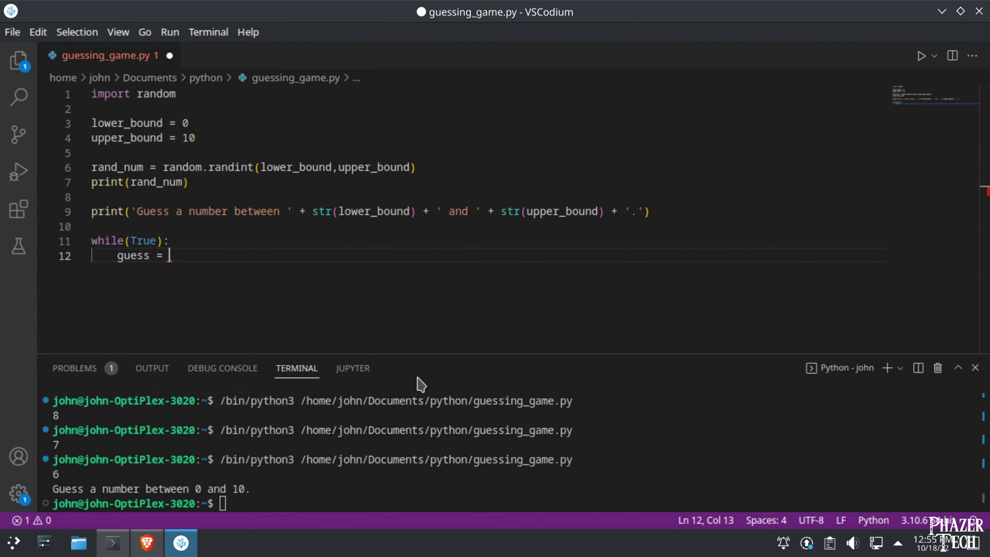
type("input")
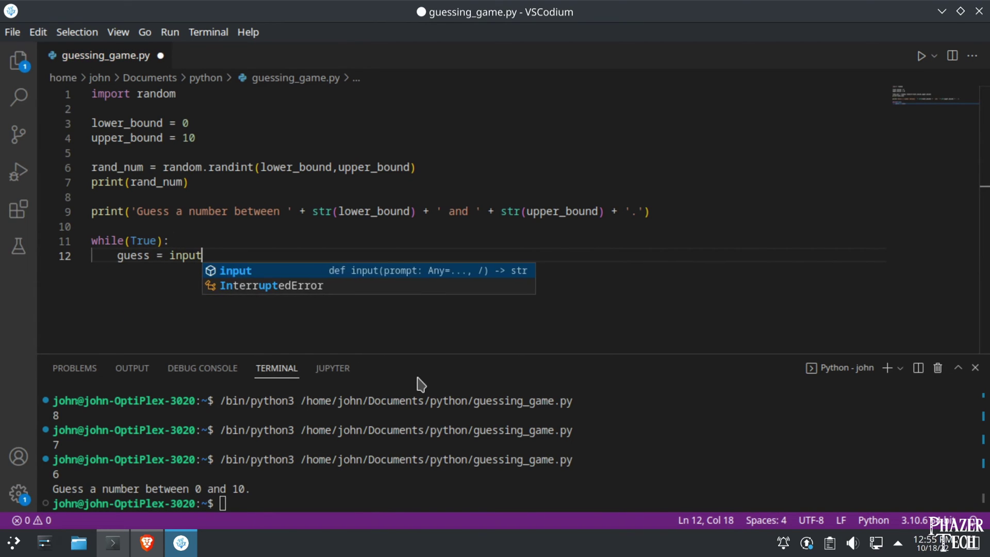
type("(")
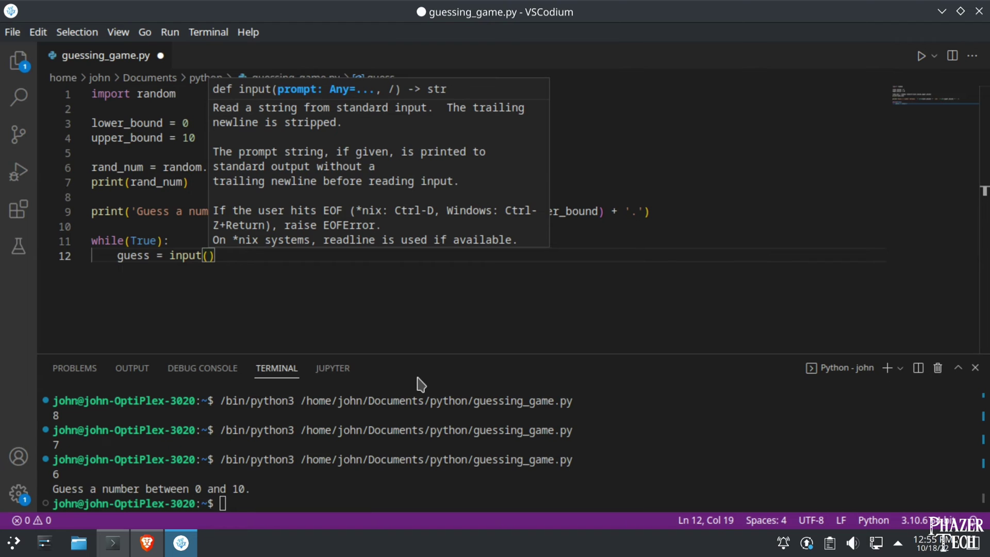
type("'Enter a ")
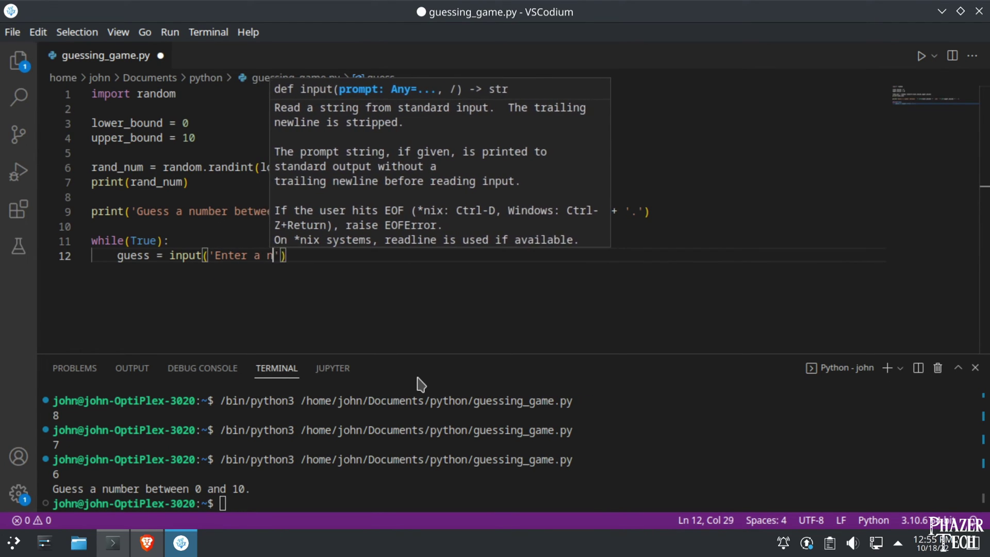
type("number: ")
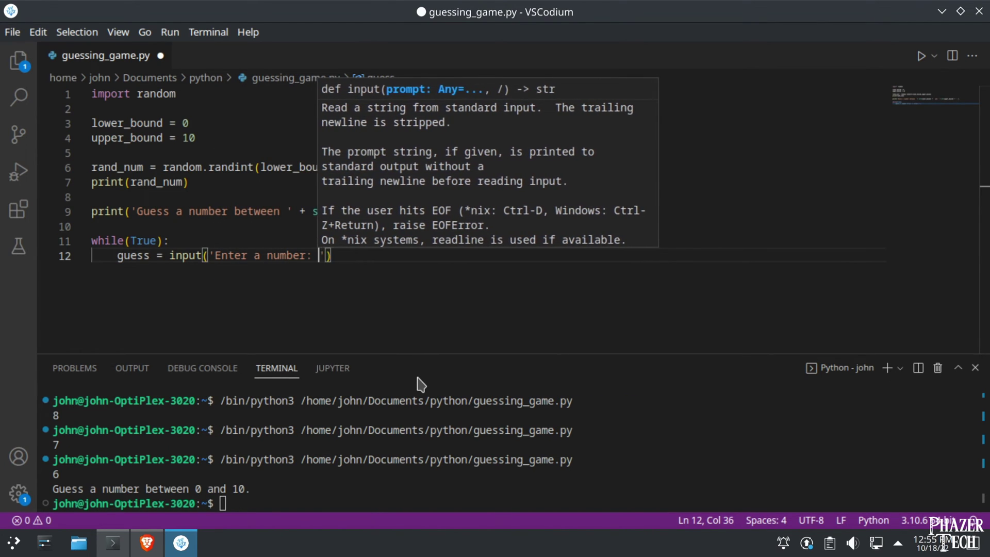
type("')")
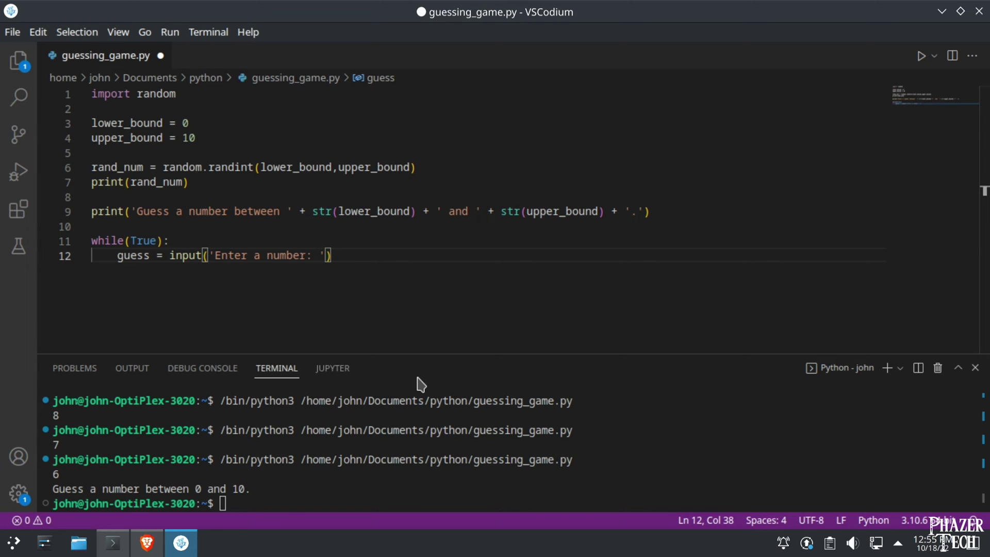
Make line 12 read guess = int(input('Enter a number: ')) and start a new loop line
key("Return")
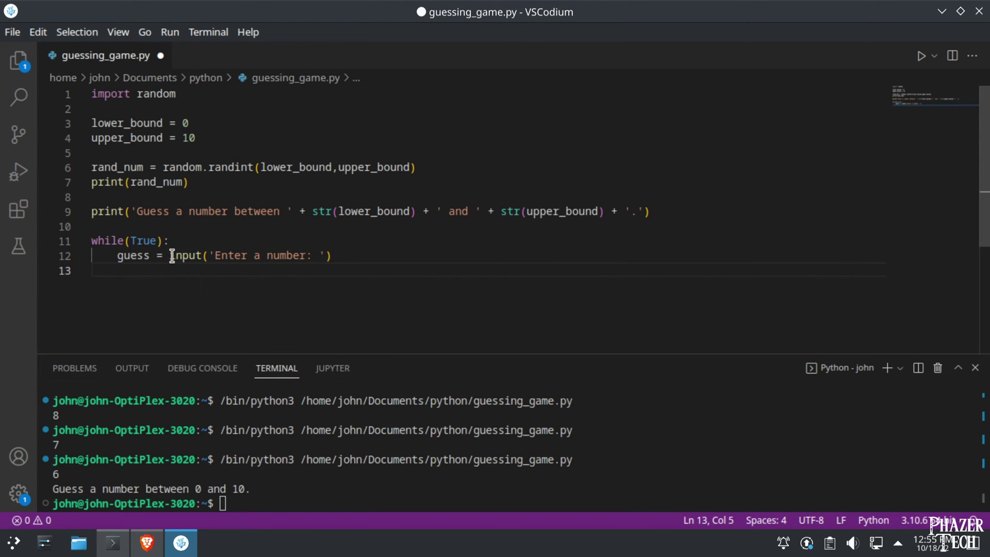
left_click(172, 256)
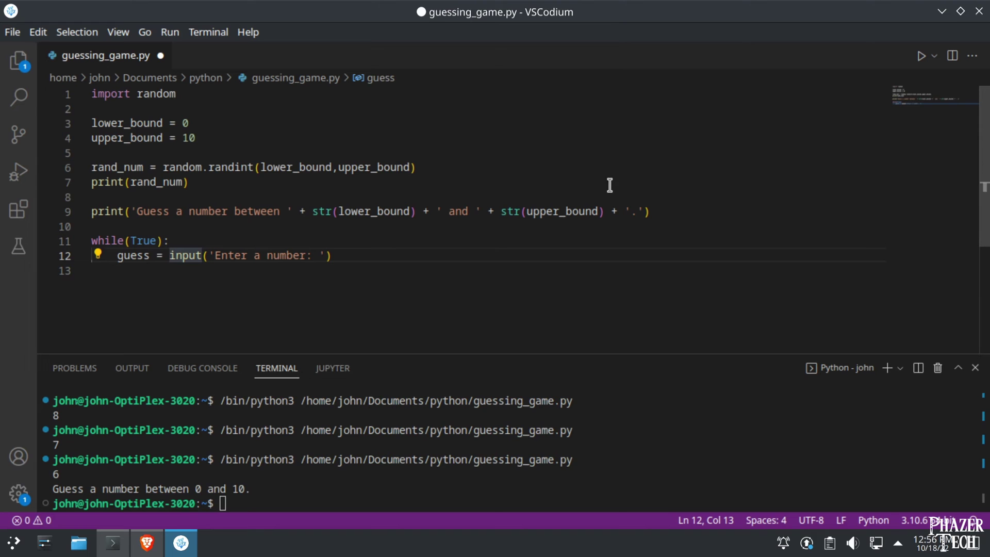
type("int(")
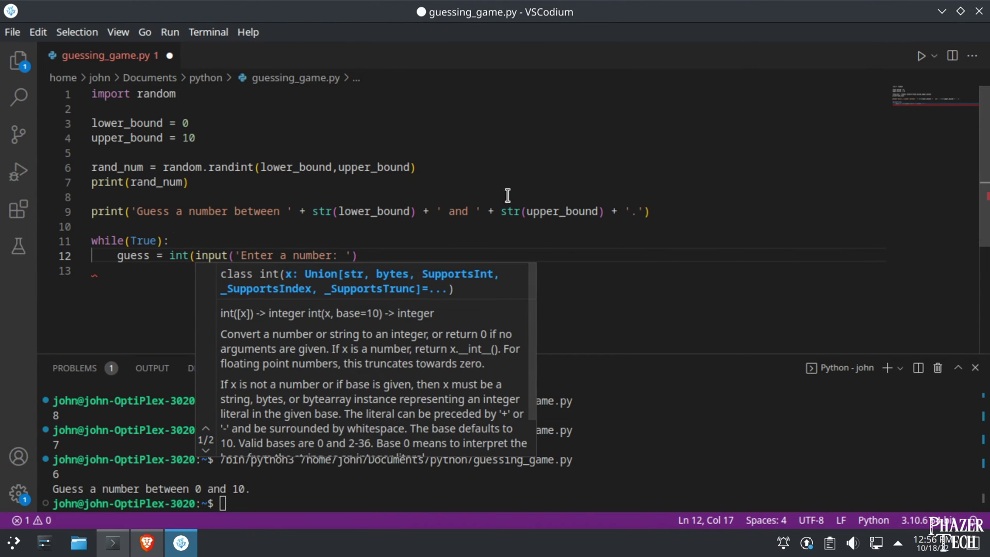
left_click(447, 256)
type(")")
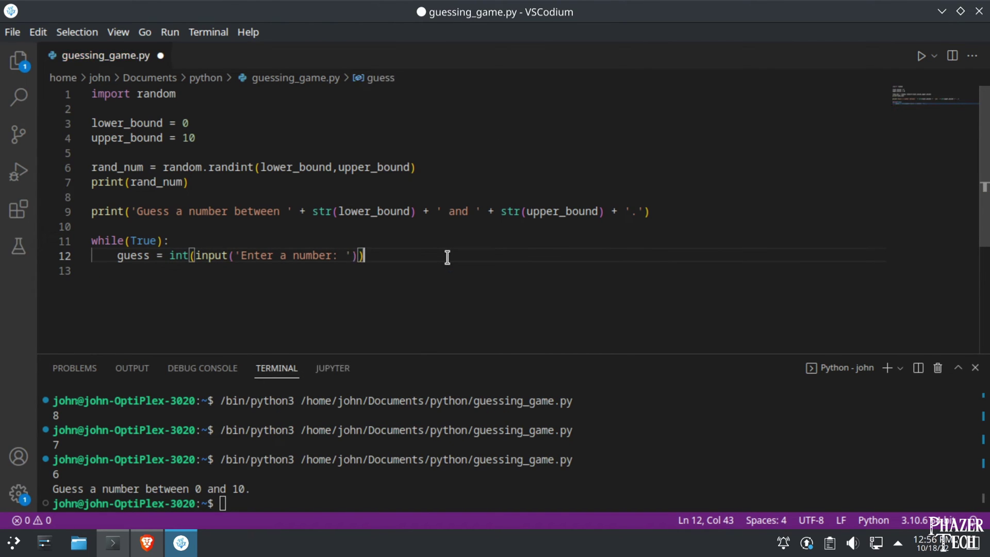
key("Return")
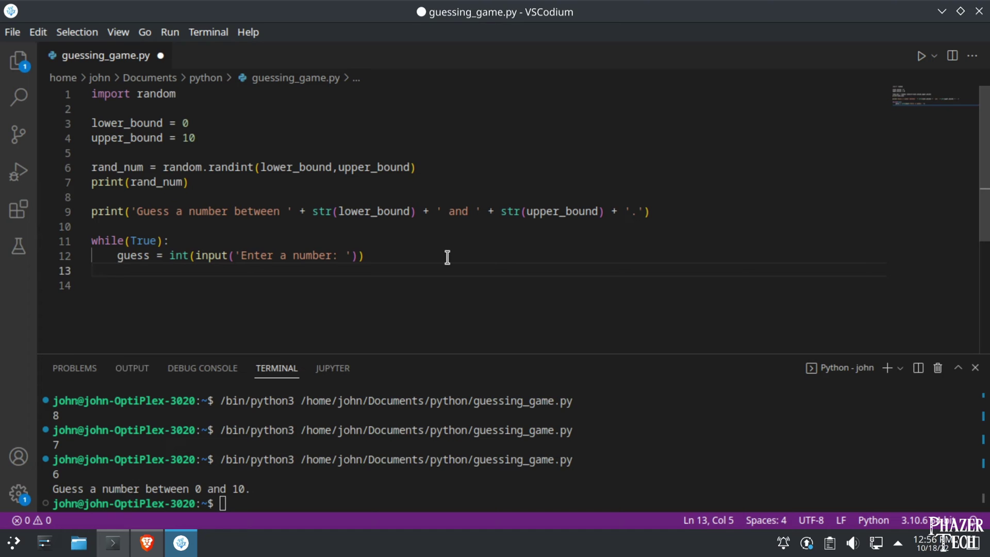
type("if")
type("(guess==")
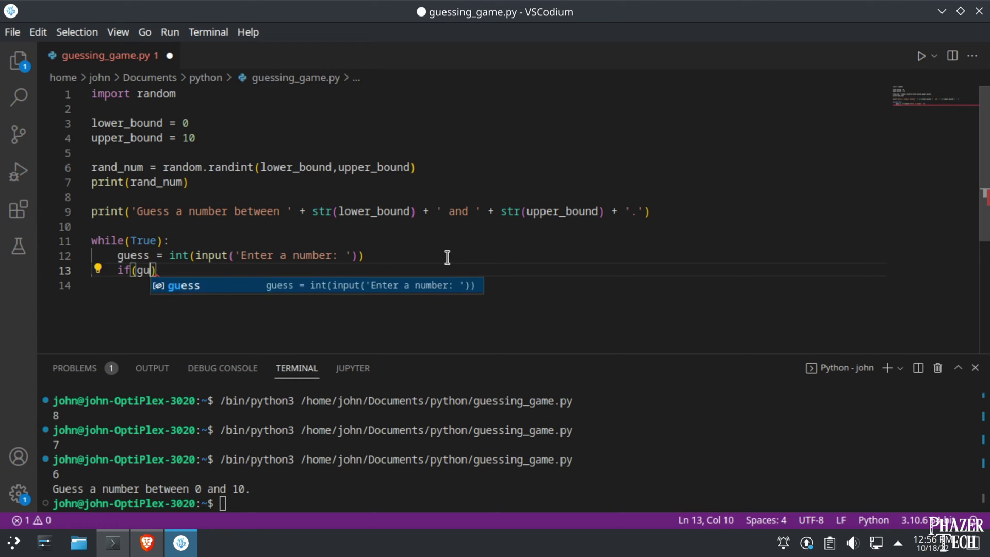
Write if(guess == rand_num): break on line 13 and start indented line 14
key("BackSpace")
key("BackSpace")
type("ess")
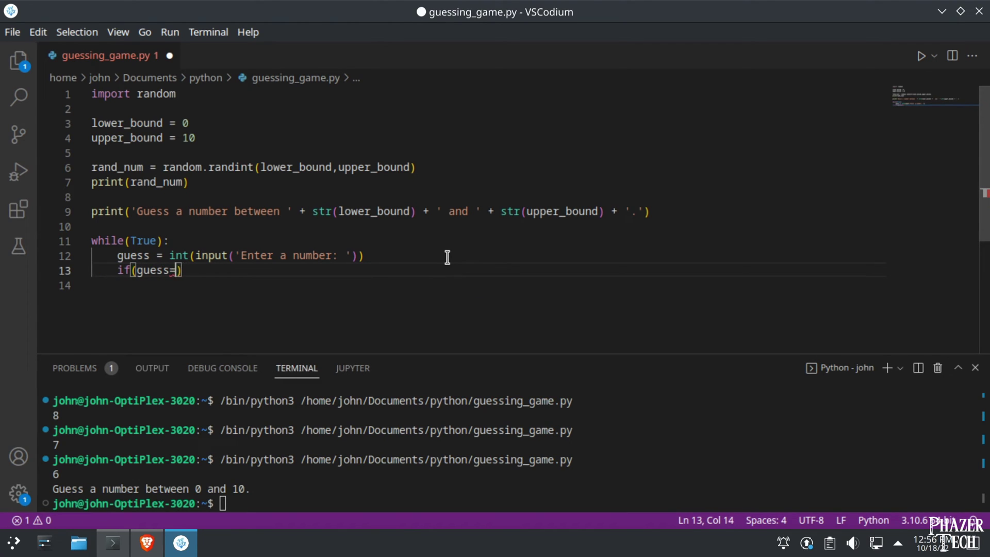
type("==")
type(" rand_nu")
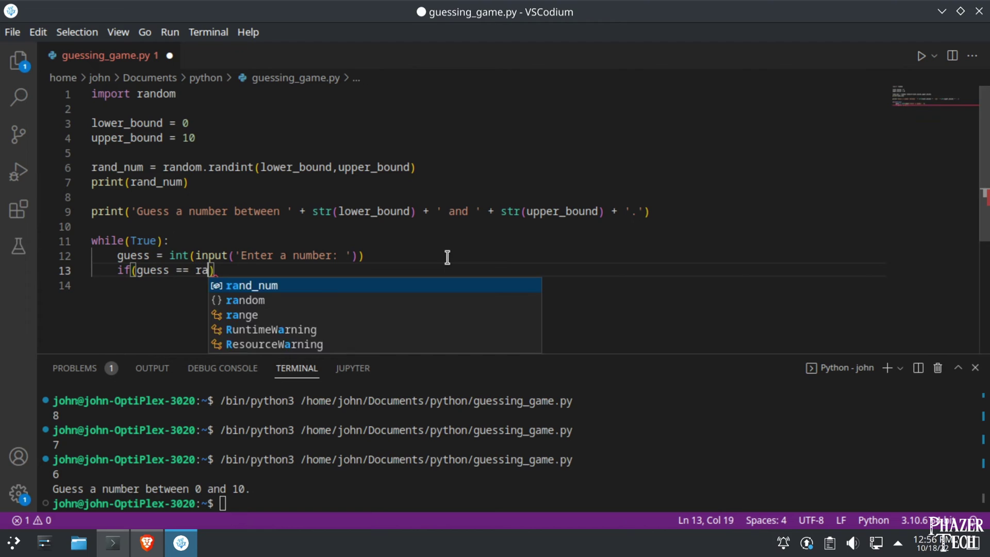
type("m")
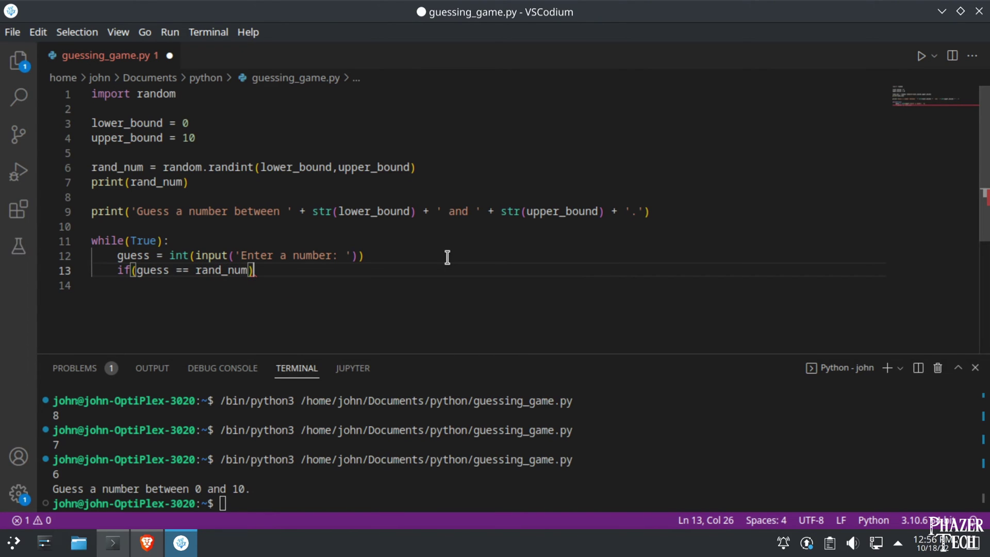
key("Right")
type(":")
type("break")
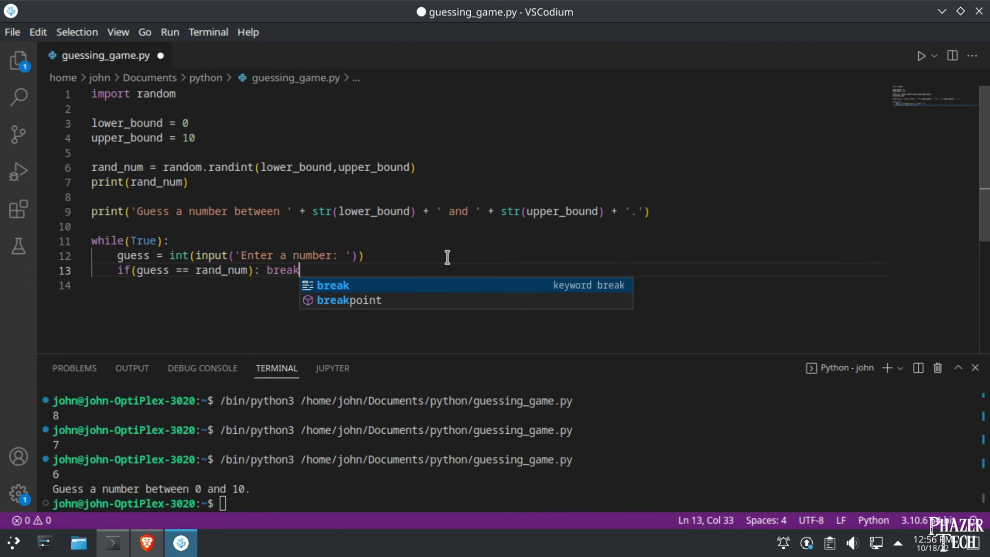
key("Escape")
key("Return")
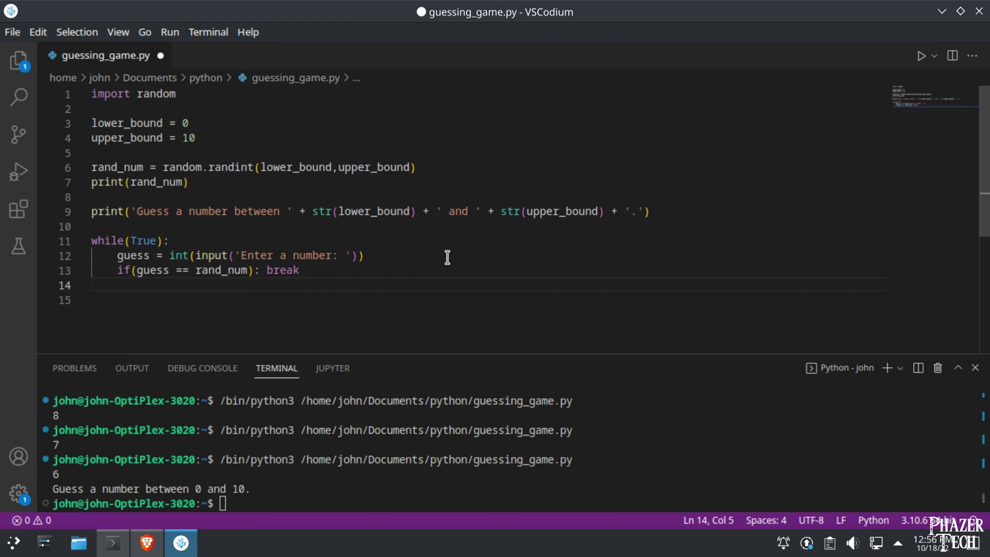
type("else:")
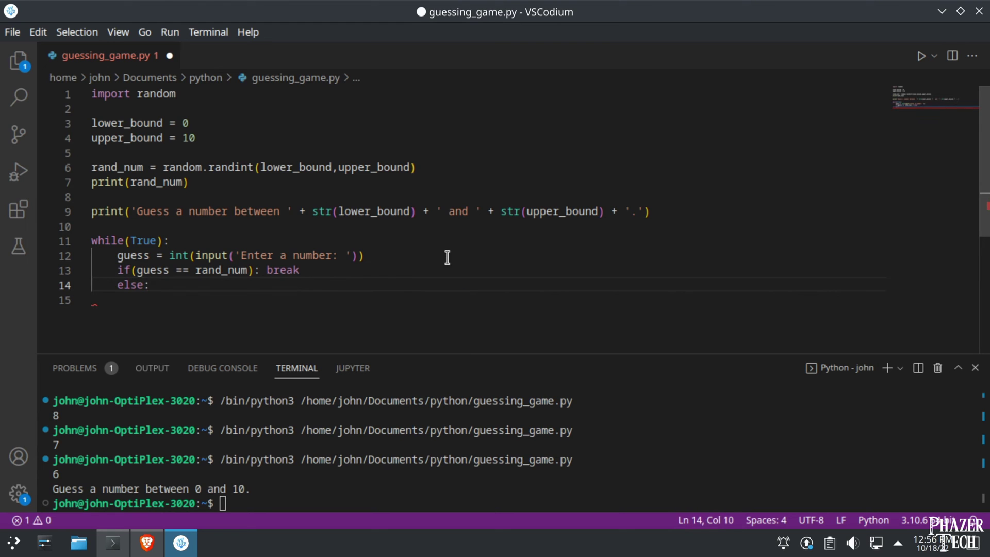
type(" print")
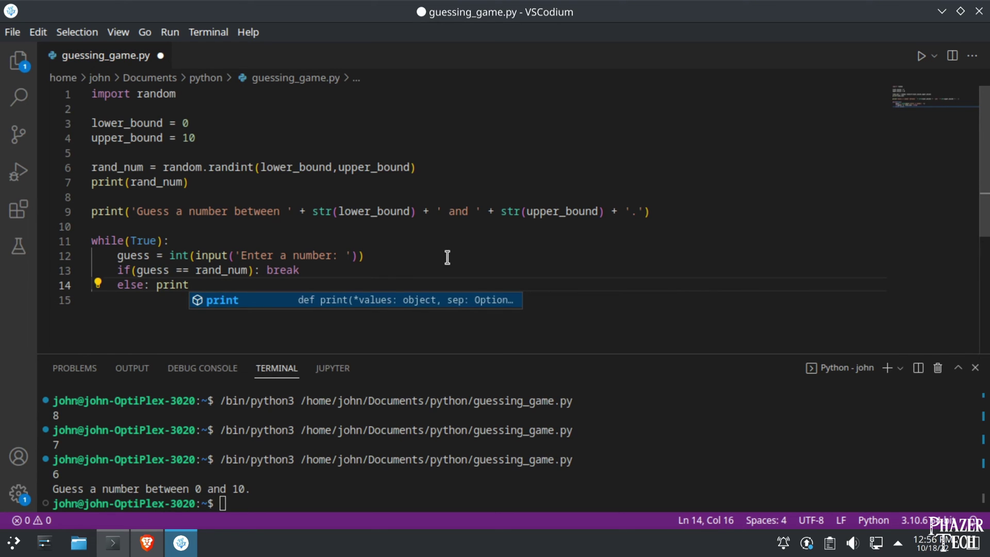
type("('")
type("Incorrect")
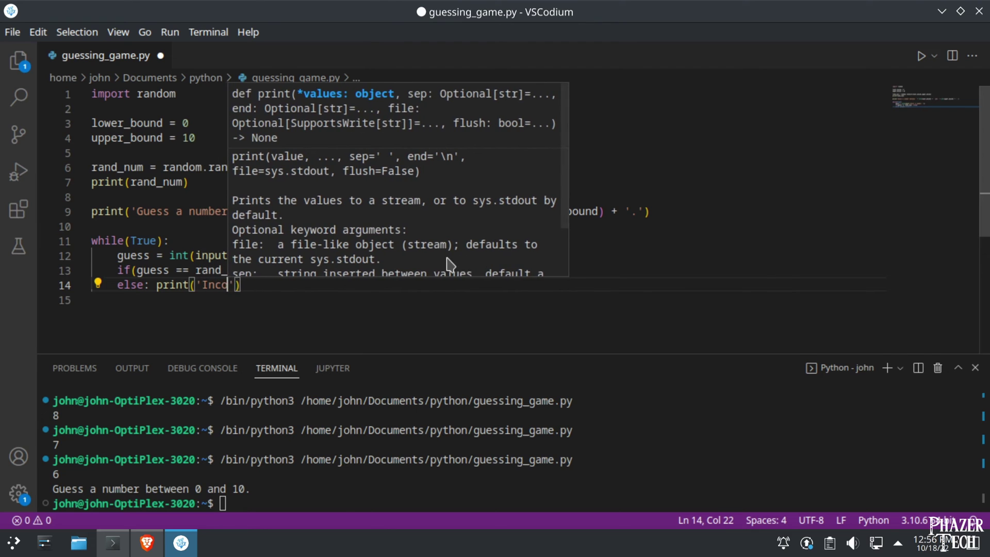
type(", try ")
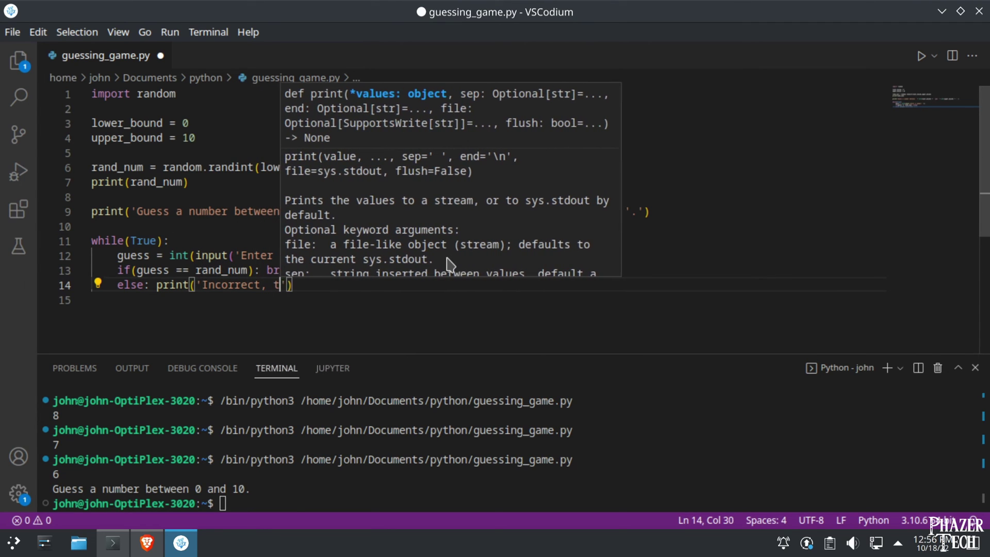
type("again.")
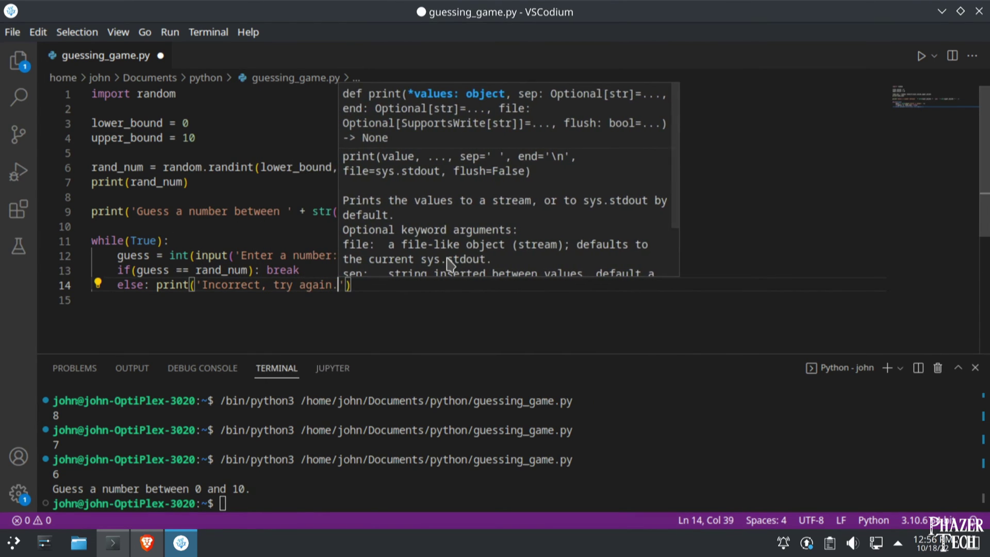
type("')")
Write else: print('Incorrect, try again.') on line 14 and start indented line 15
key("Escape")
key("End")
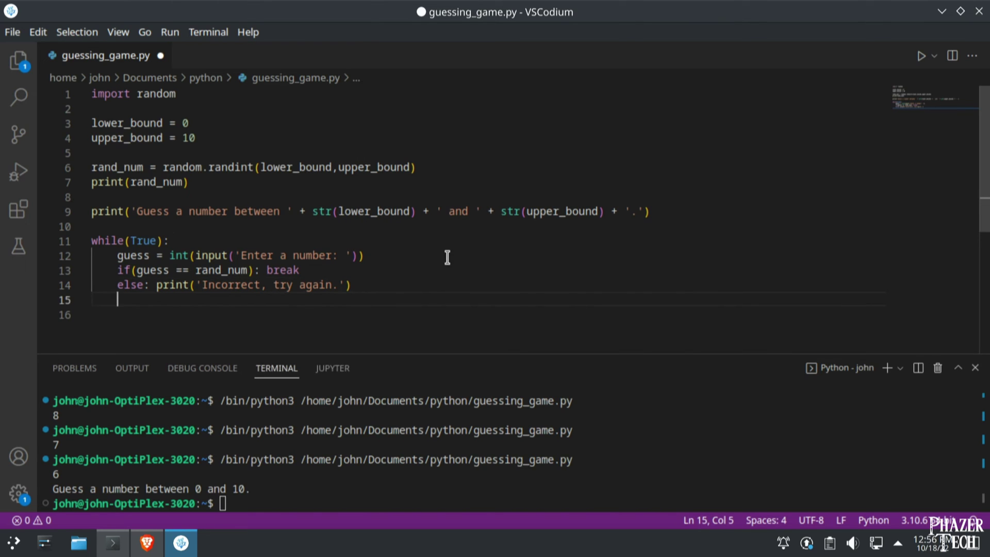
key("Return")
Add an unindented print of 'Correct! The number was: ' + str(rand_num) + '!' after the loop
key("Return")
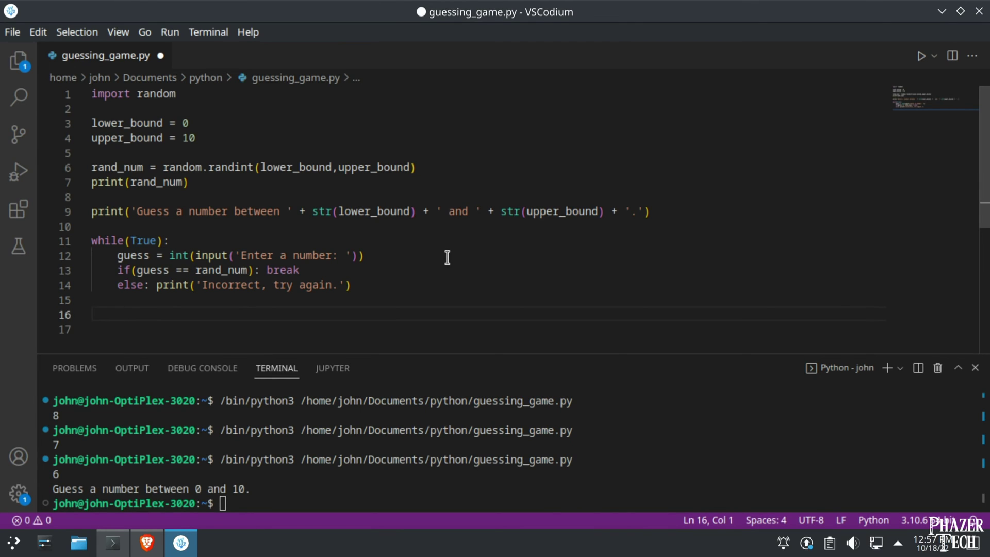
type("print(")
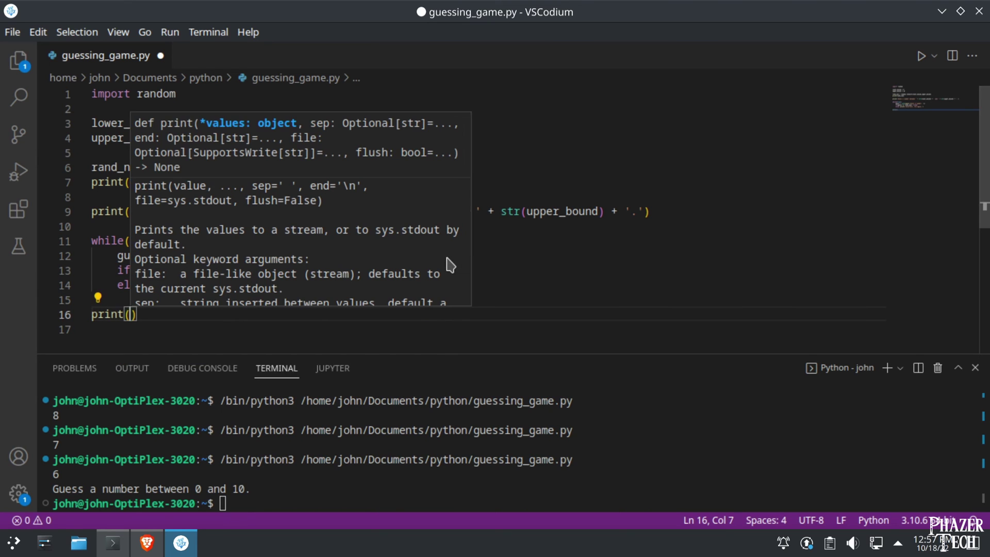
type("'")
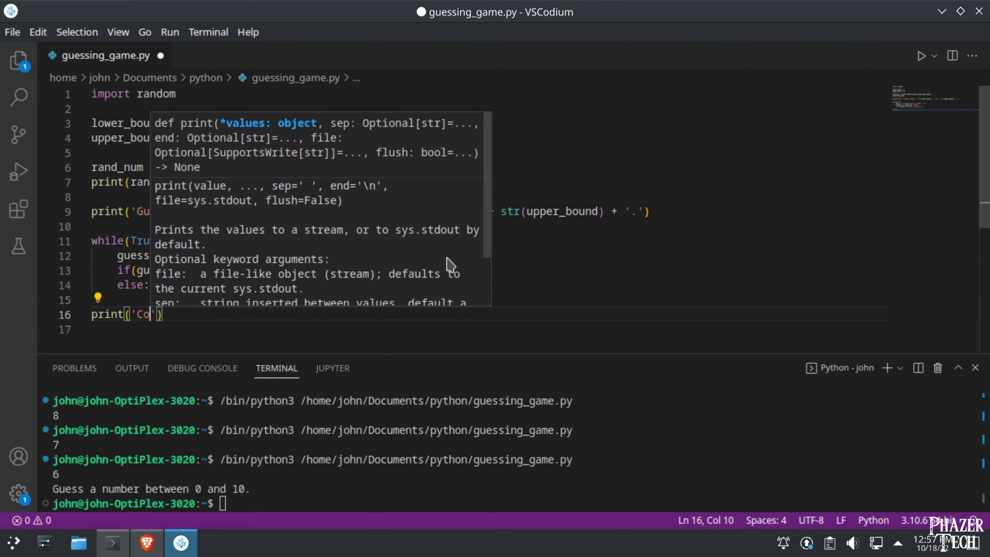
type("Correct'!")
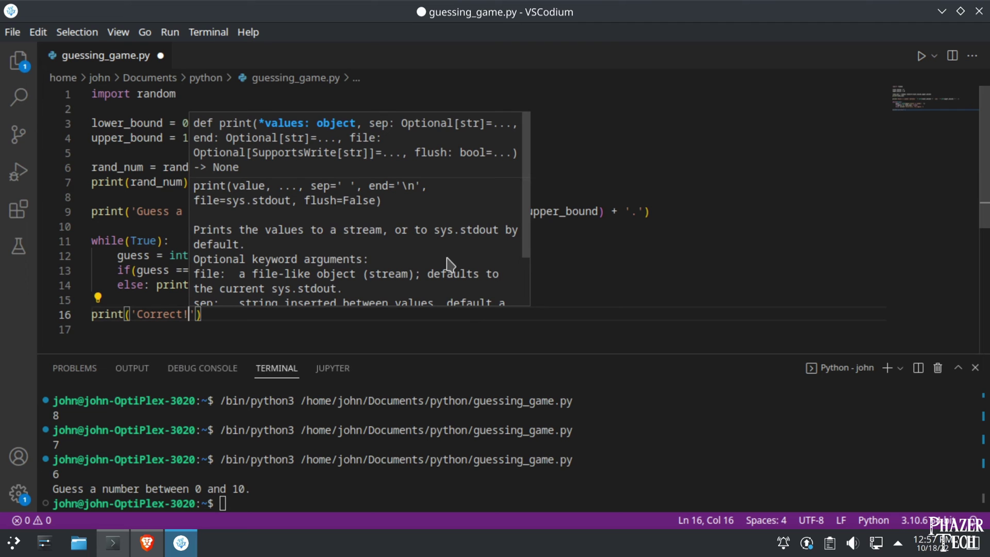
type(" The number was: ")
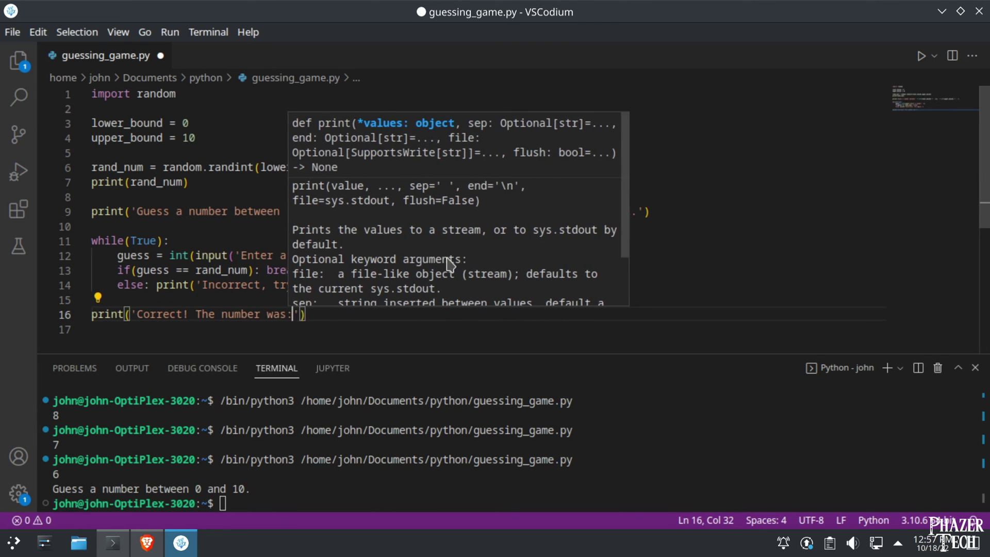
type("'")
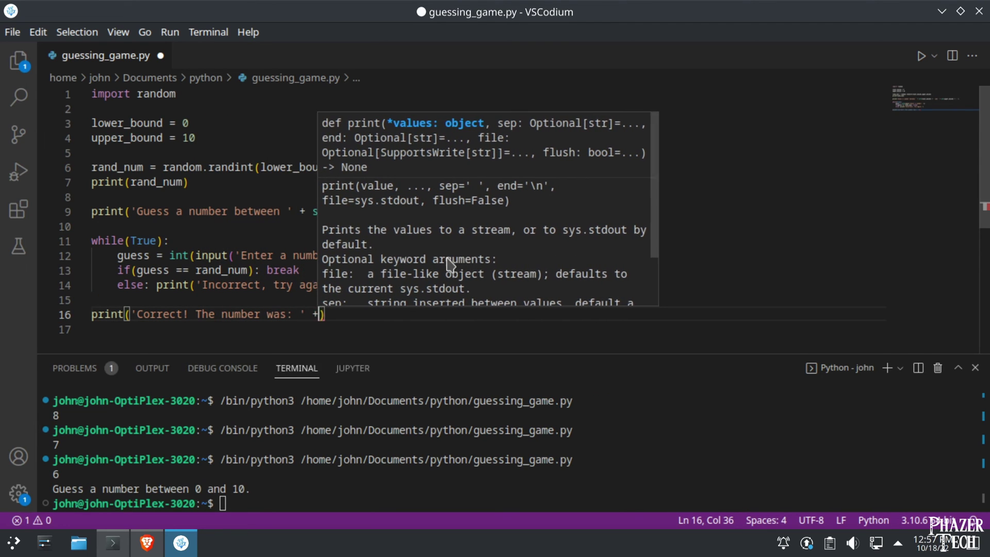
type(" + str(ran")
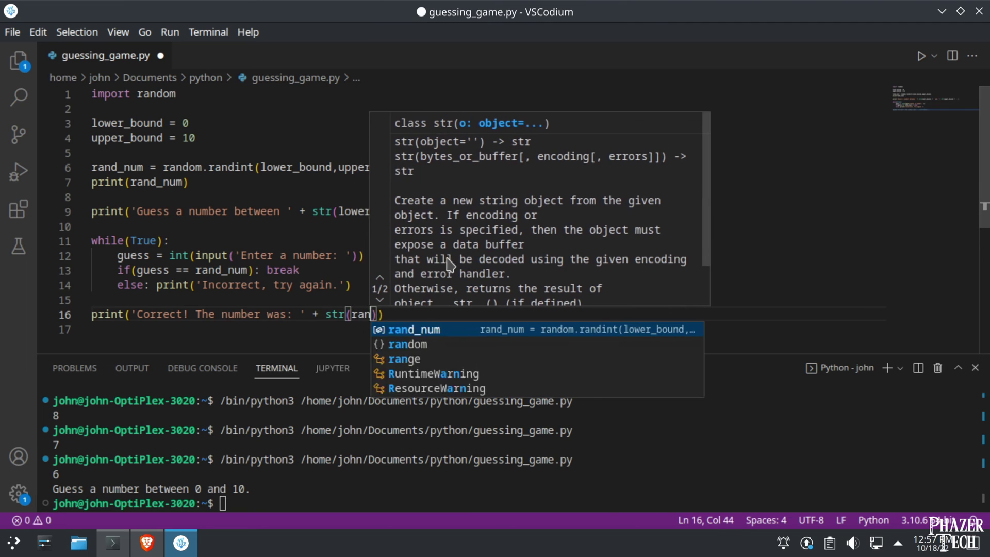
type("d_num) ")
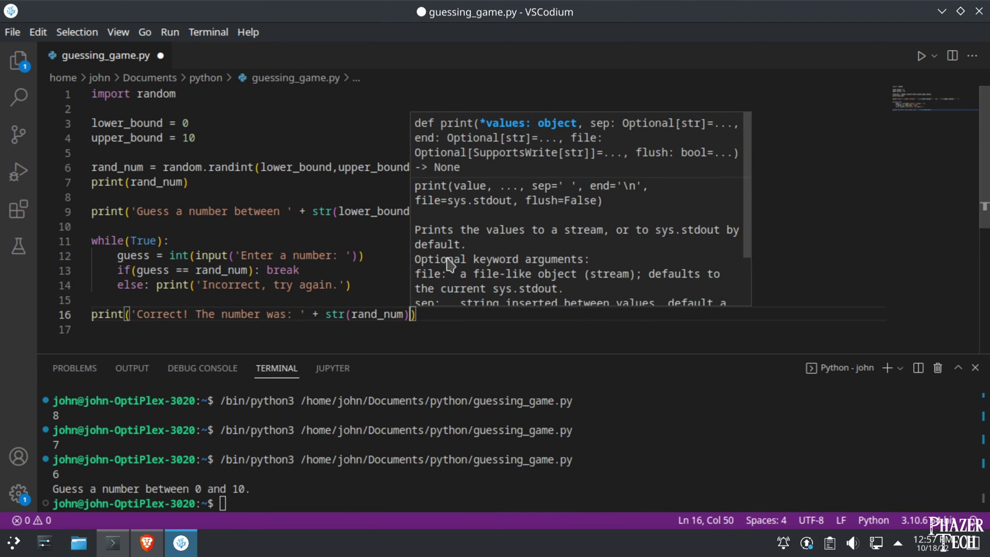
type("+ \"!")
type("\"1")
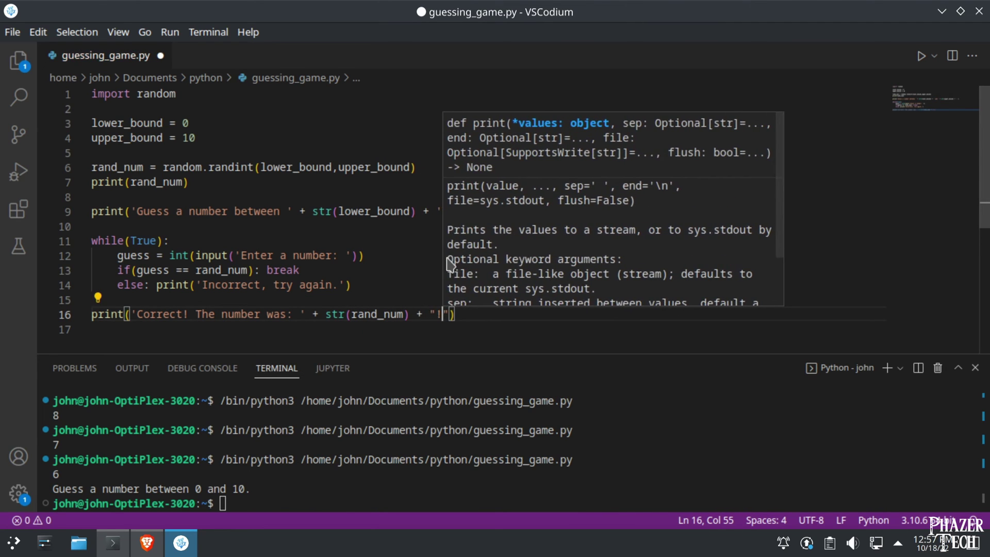
type("\")")
key("Return")
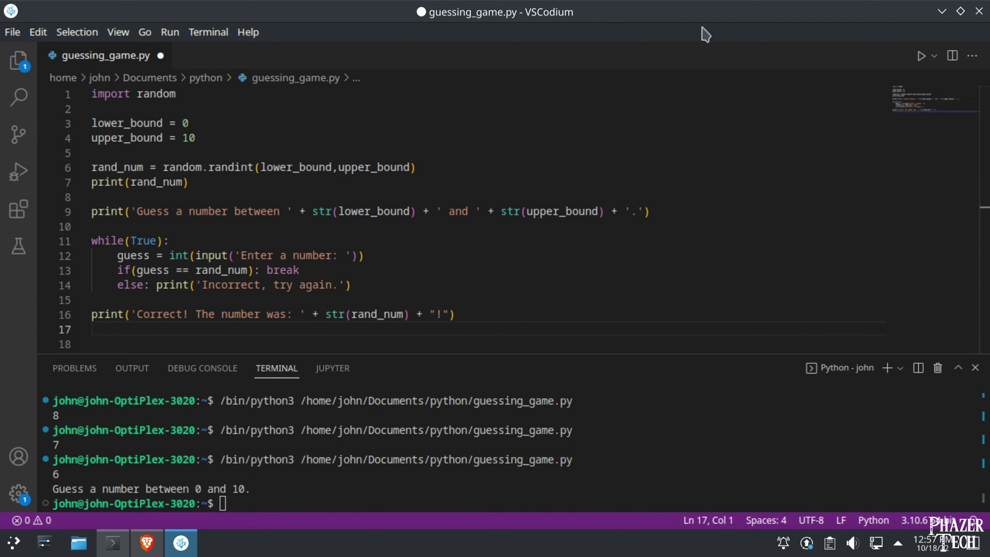
Run the game, enter incorrect guesses 4 and 9, then stop it with Ctrl+C
left_click(925, 59)
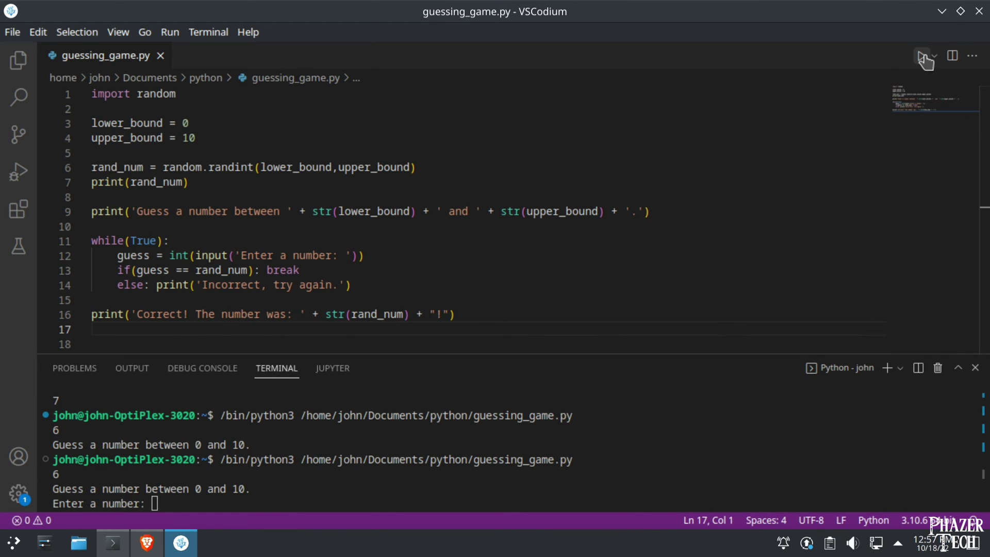
left_click(436, 480)
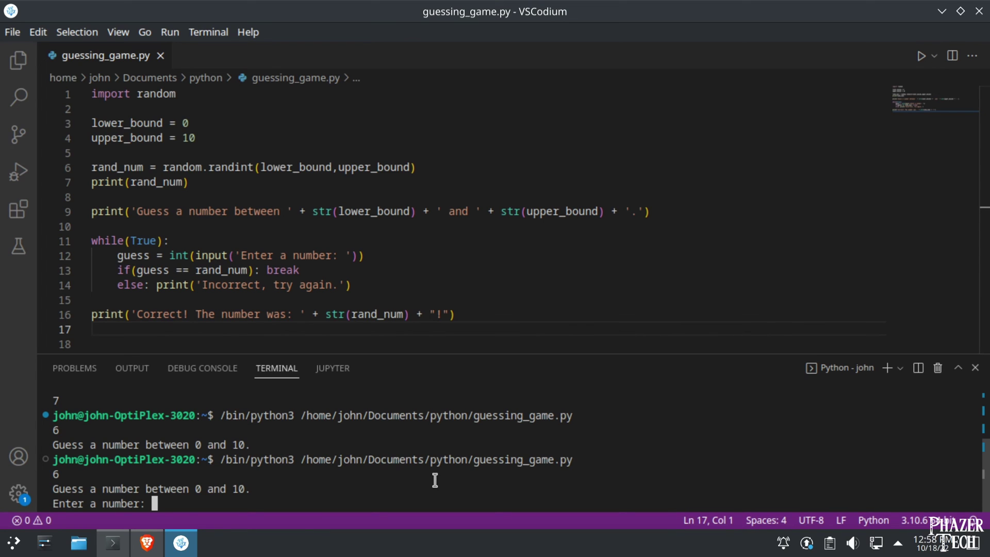
type("4")
key("Return")
type("9")
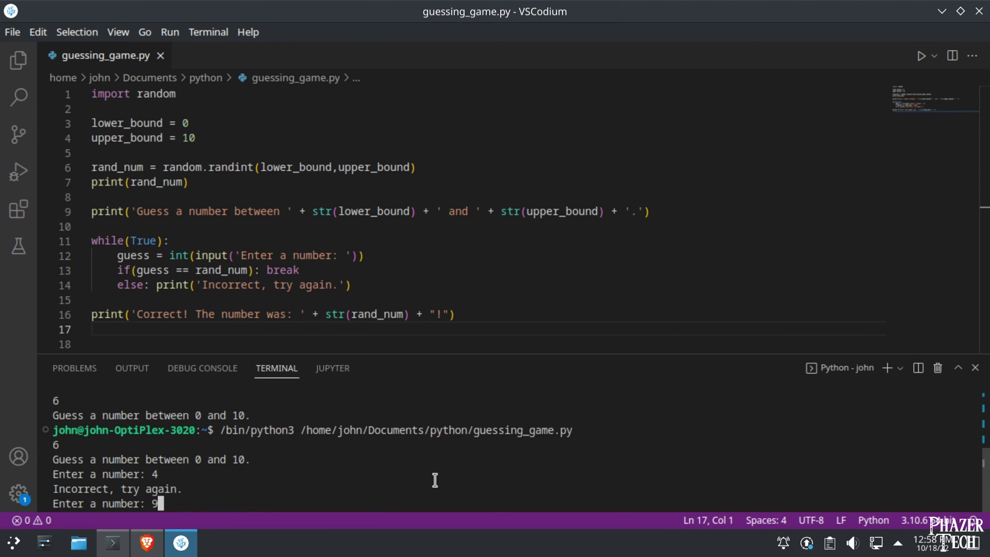
key("Return")
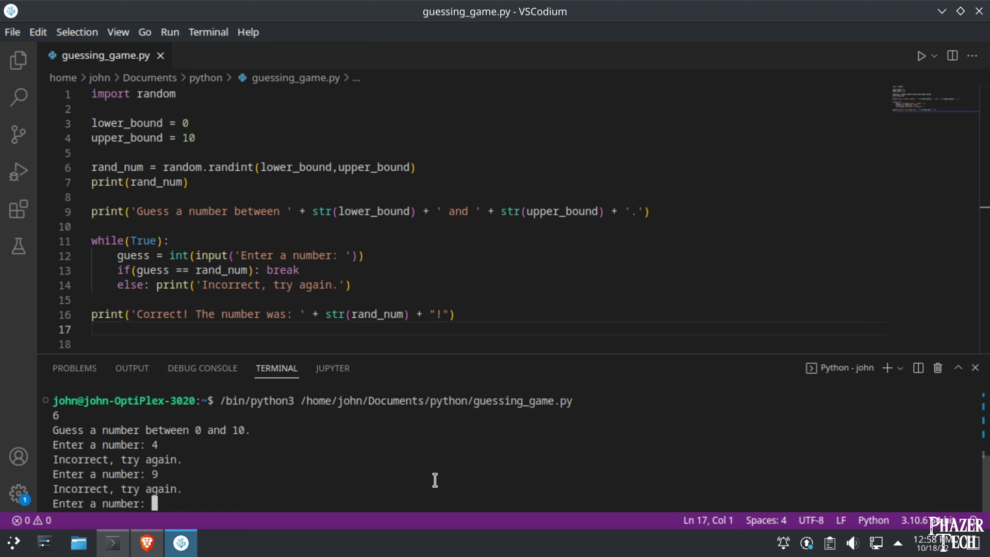
key("ctrl+c")
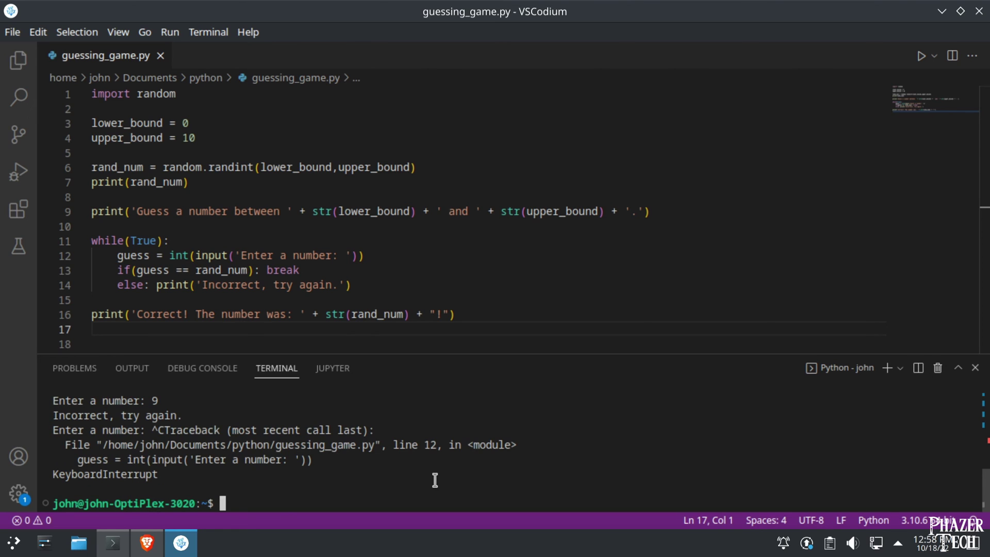
Append \n to 'Incorrect, try again.', comment out print(rand_num) on line 7, and save
left_click(341, 284)
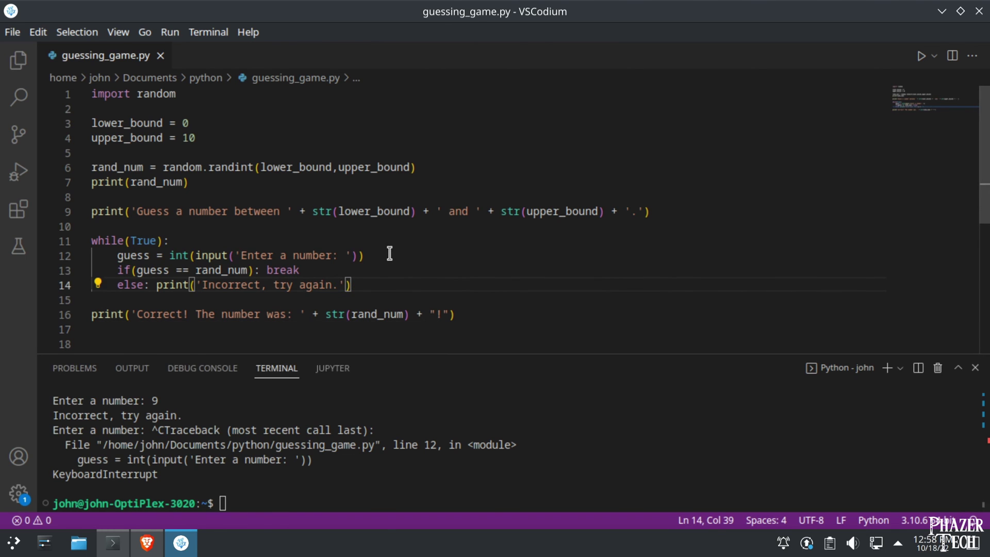
type("\\")
type("n")
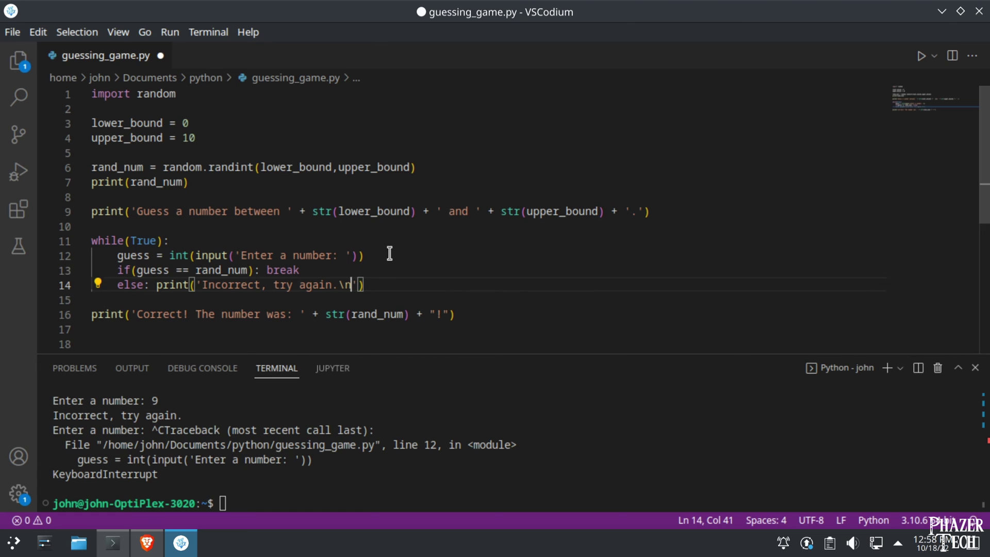
left_click(514, 313)
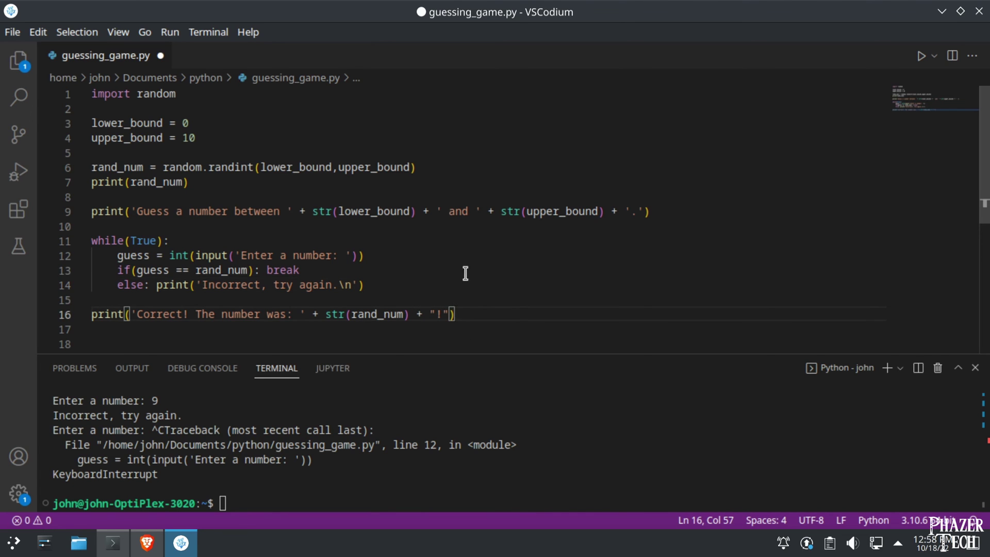
left_click(93, 182)
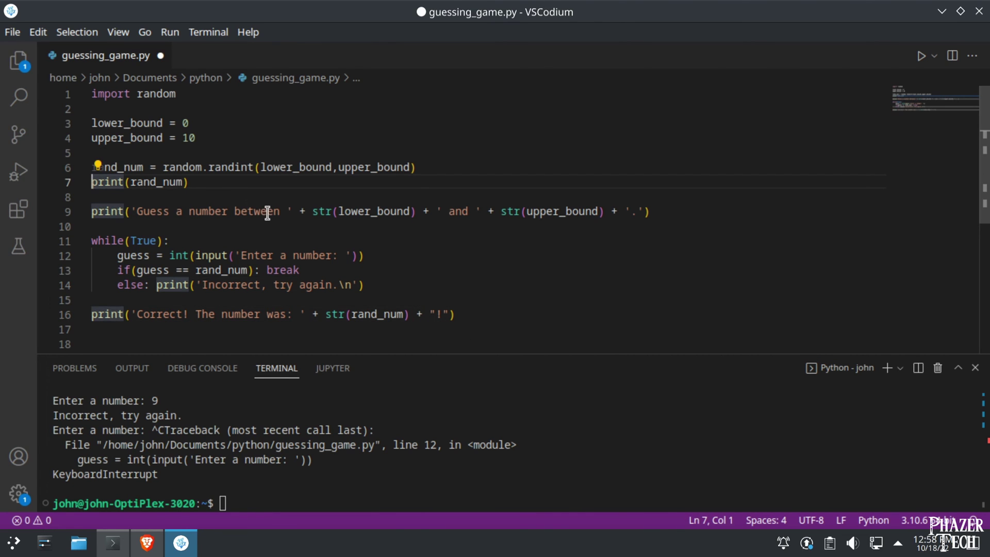
type("#")
left_click(380, 196)
key("ctrl+s")
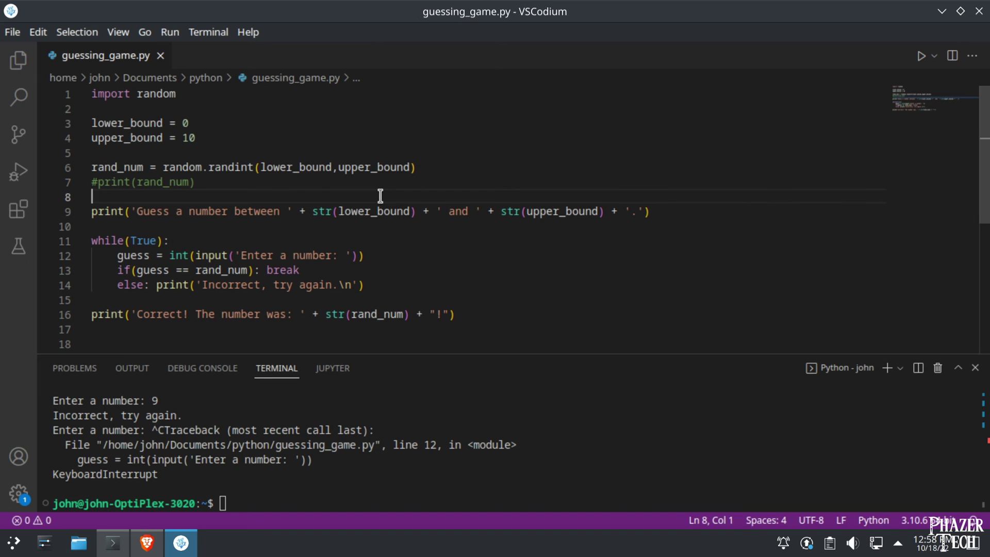
Run the game and guess 4, 2, 3, 1, 5, then 6 to get 'Correct! The number was: 6!'
left_click(921, 56)
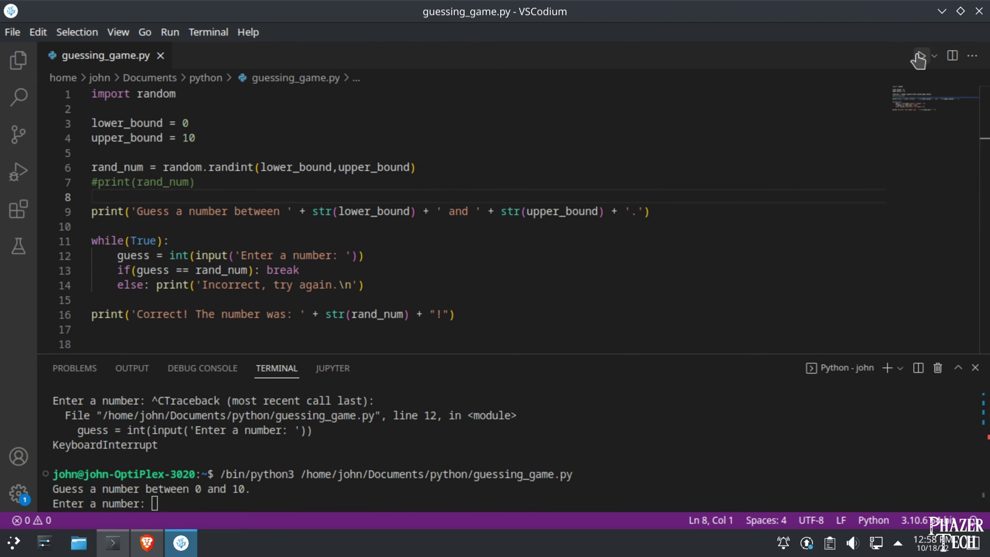
left_click(552, 431)
type("4")
key("Return")
type("2")
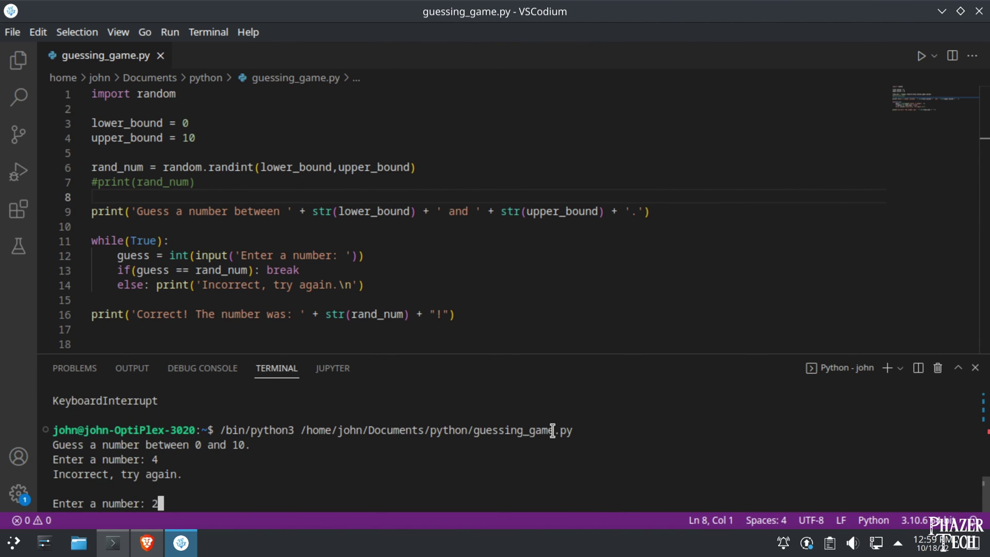
key("Return")
type("3")
key("Return")
type("1")
key("Return")
type("5")
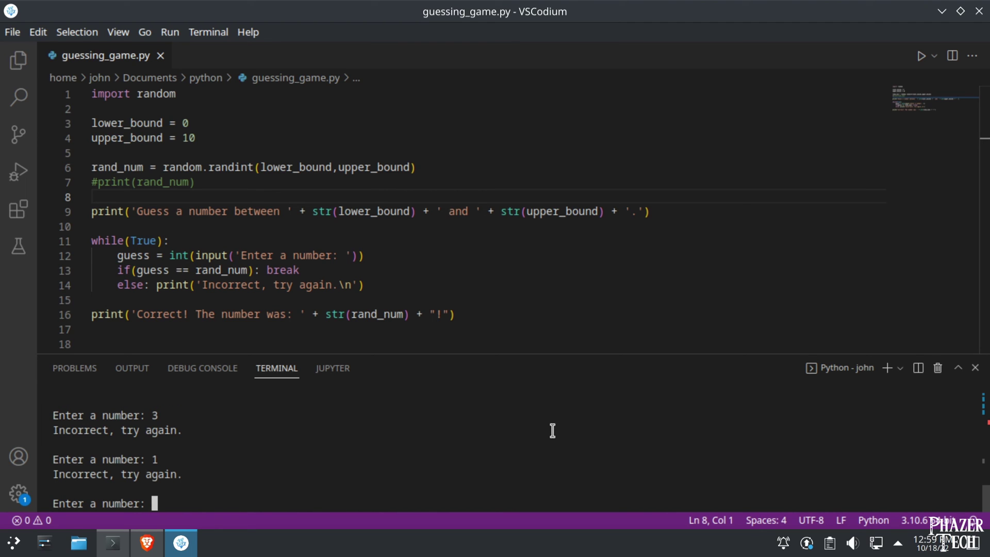
key("Return")
type("6")
key("Return")
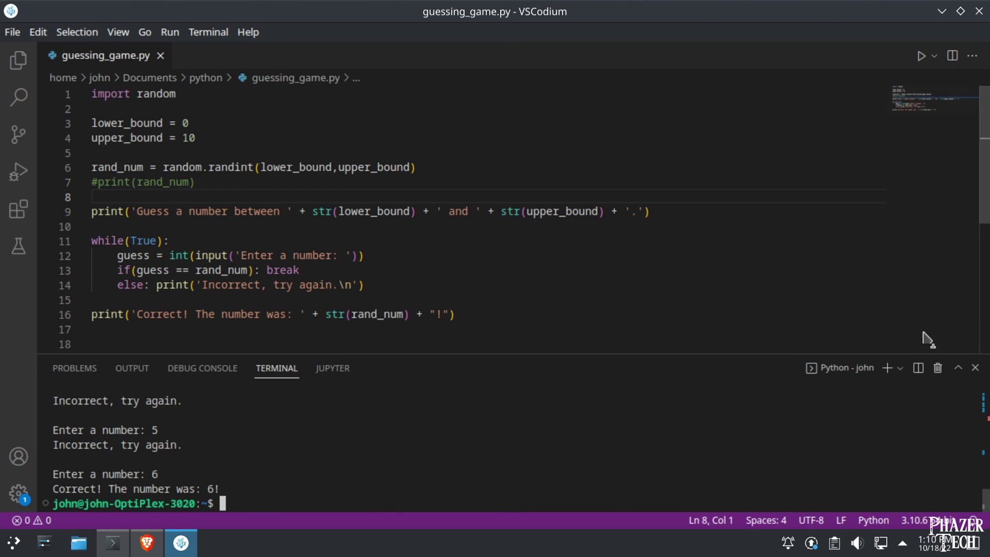
Open guessing_game.py from Documents/python in Kate using the file manager
left_click(80, 544)
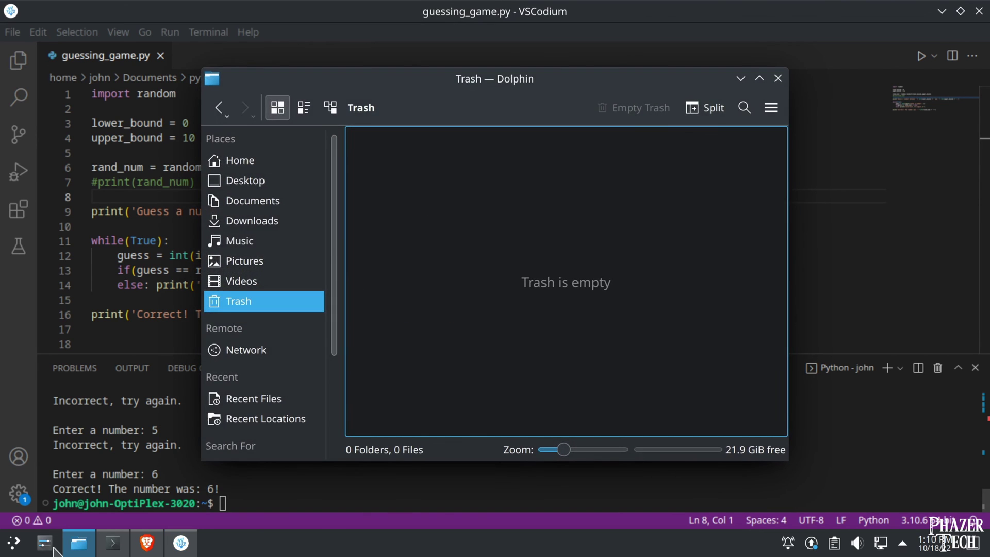
left_click(242, 201)
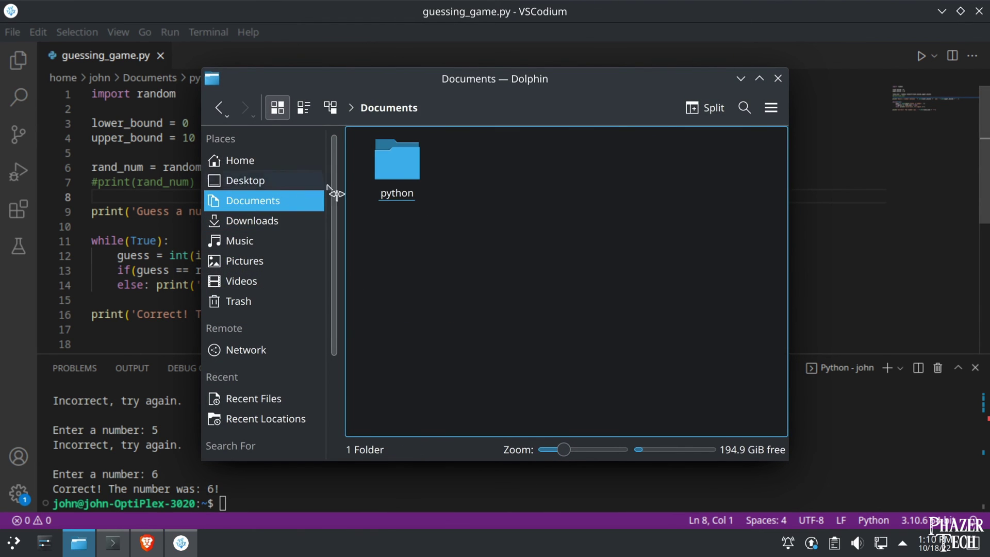
double_click(398, 162)
right_click(397, 162)
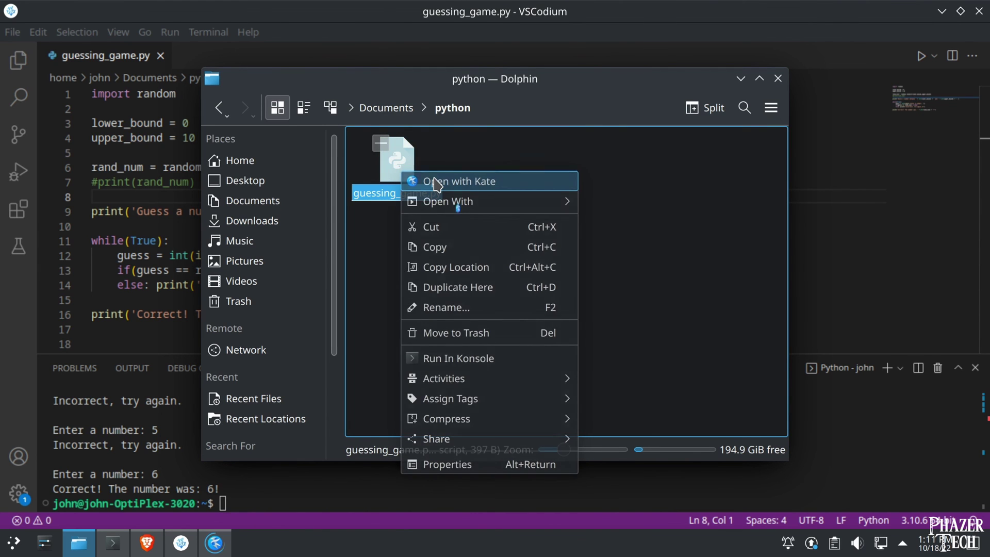
left_click(460, 181)
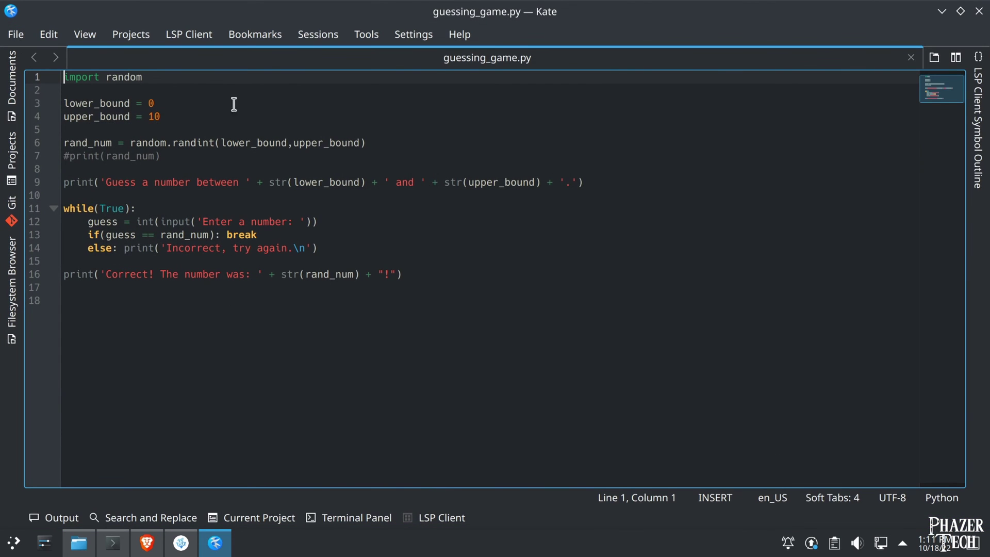
Review guessing_game.py in Kate, delete and restore blank line 17, then minimize Kate
left_click(190, 80)
left_click(443, 286)
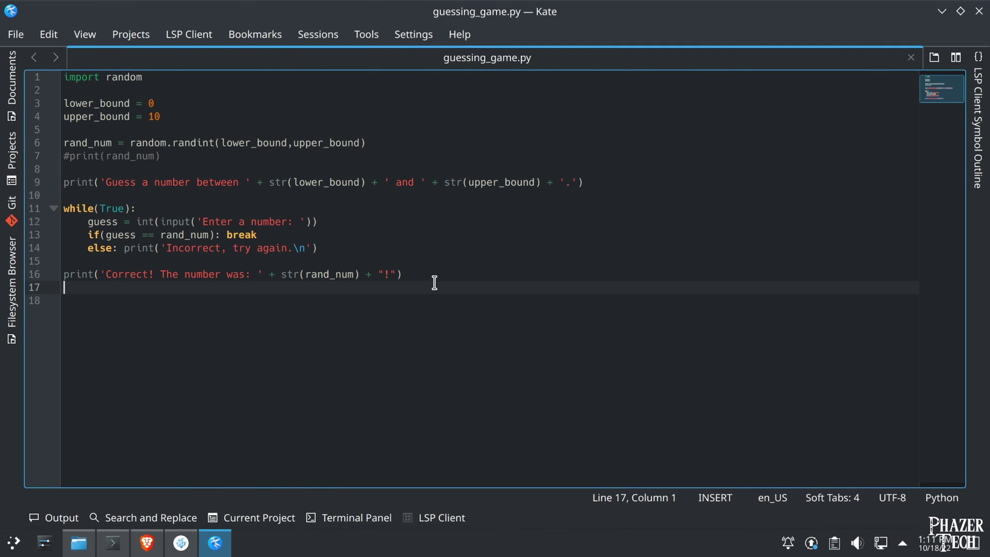
key("BackSpace")
key("BackSpace")
type(")")
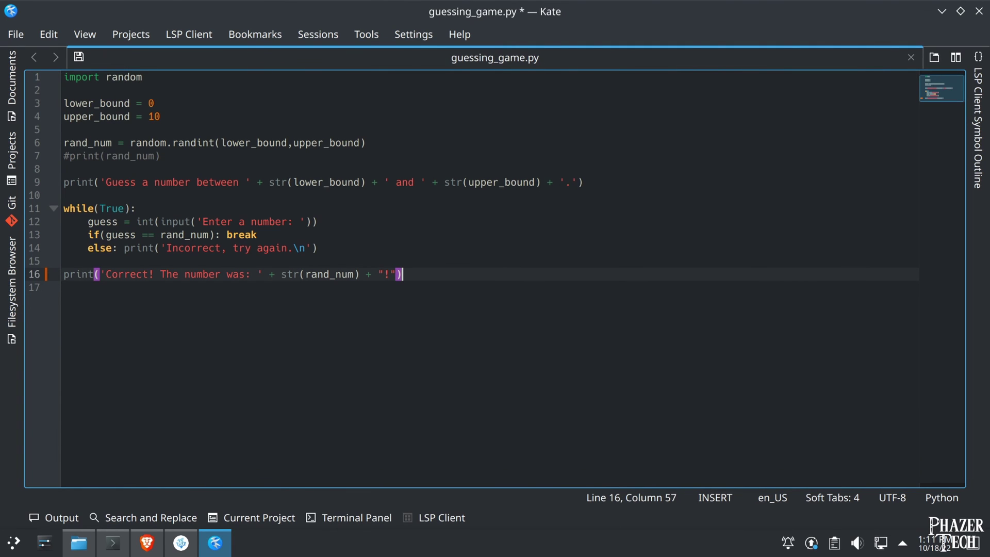
key("Return")
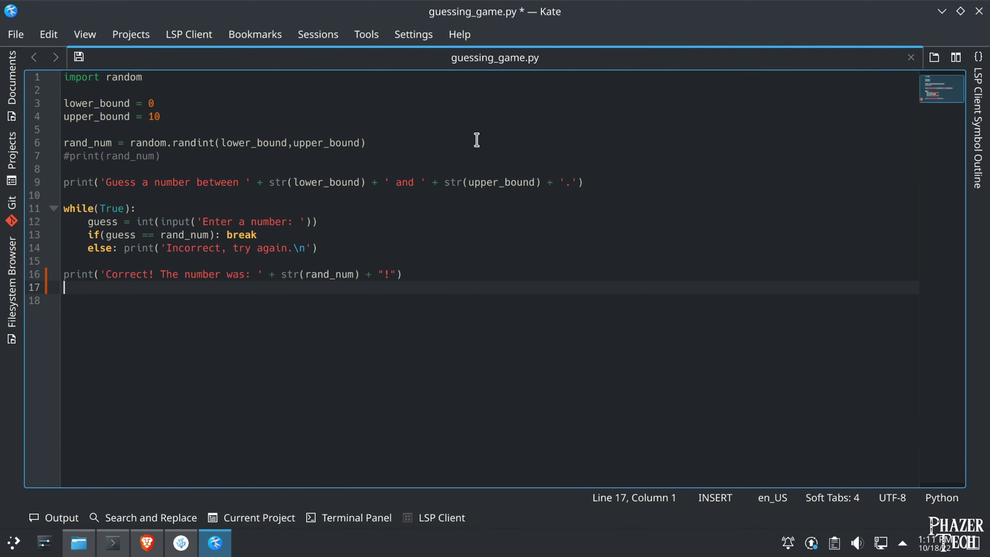
left_click(943, 13)
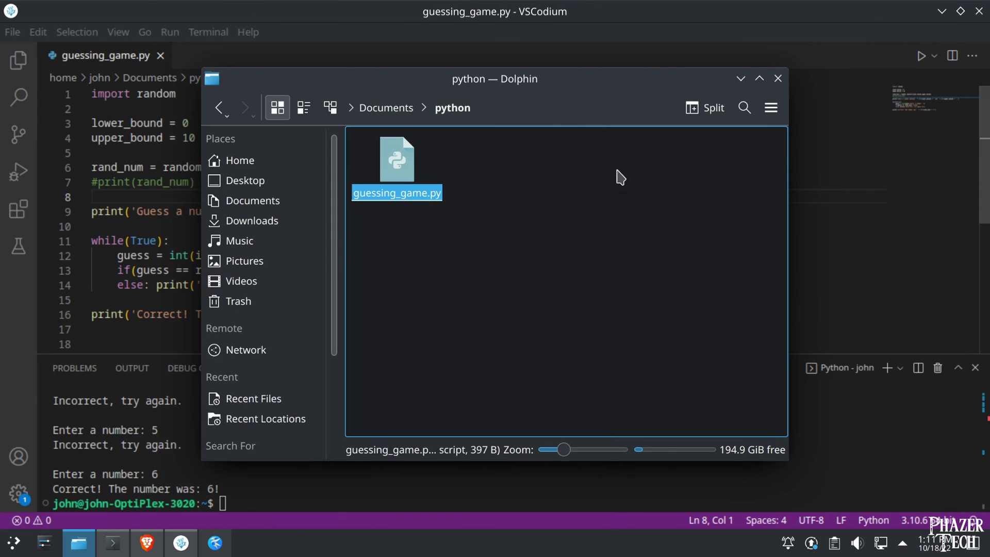
Open a Konsole terminal in the python folder from Dolphin
left_click(619, 175)
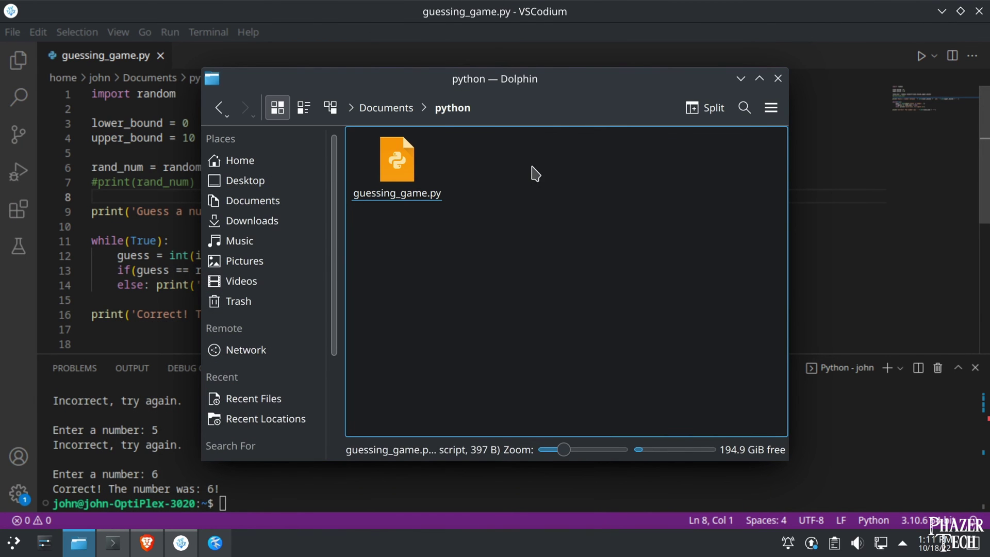
right_click(533, 166)
left_click(589, 313)
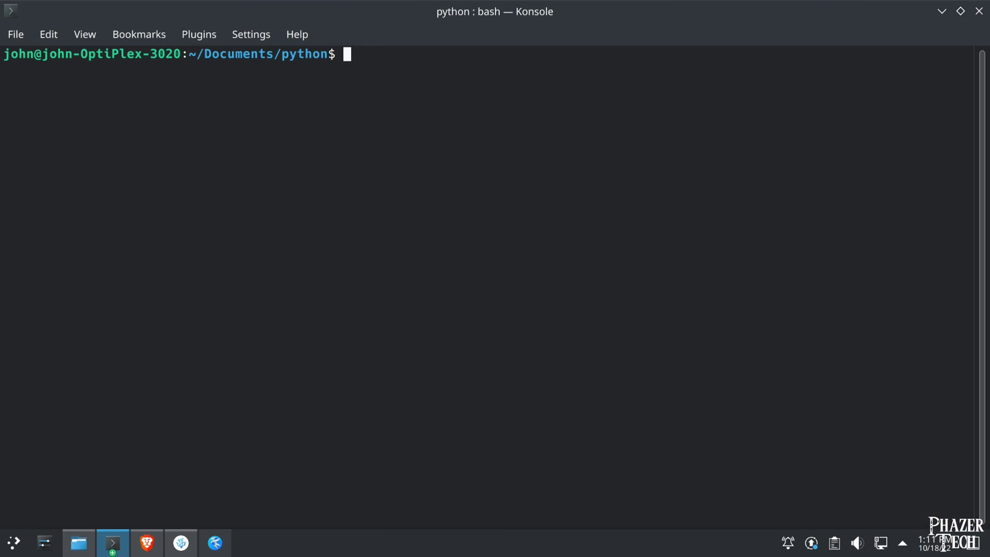
type("pyth")
type("on3 guessi")
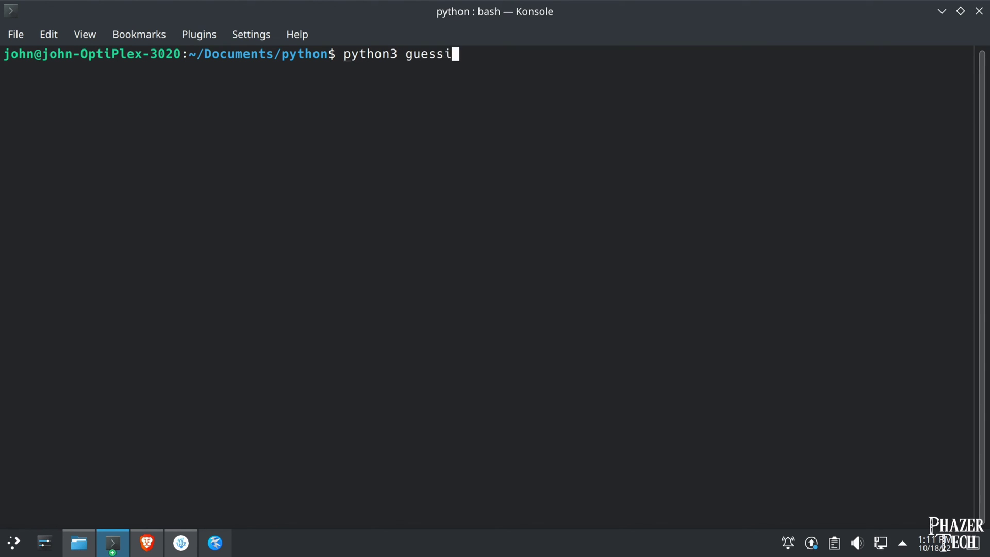
type("ng_game.py")
Run python3 guessing_game.py and guess 3, 4, 1, 2, 5, 6 until it reports 8
key("Return")
type("3")
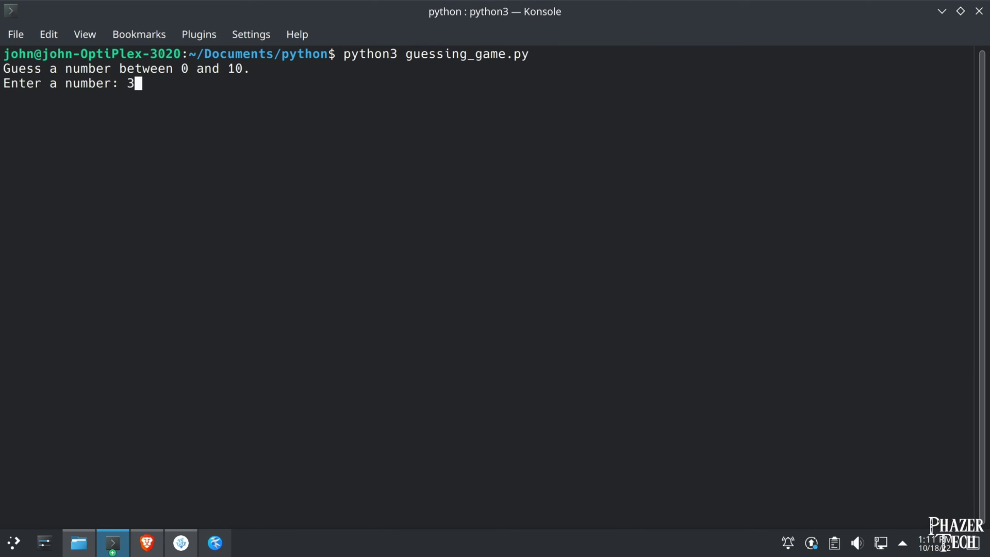
key("Return")
type("4")
key("Return")
type("1")
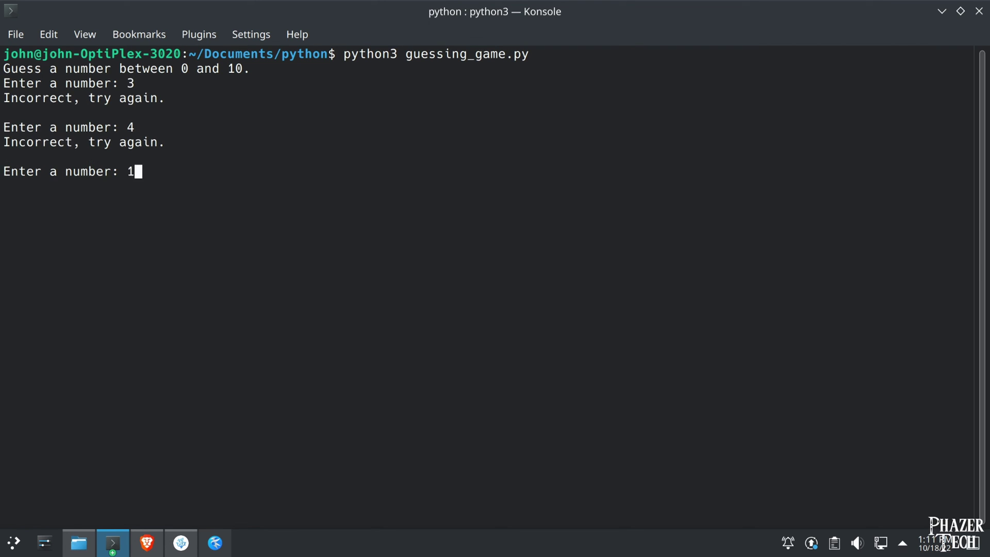
key("Return")
type("2")
key("Return")
type("5")
key("Return")
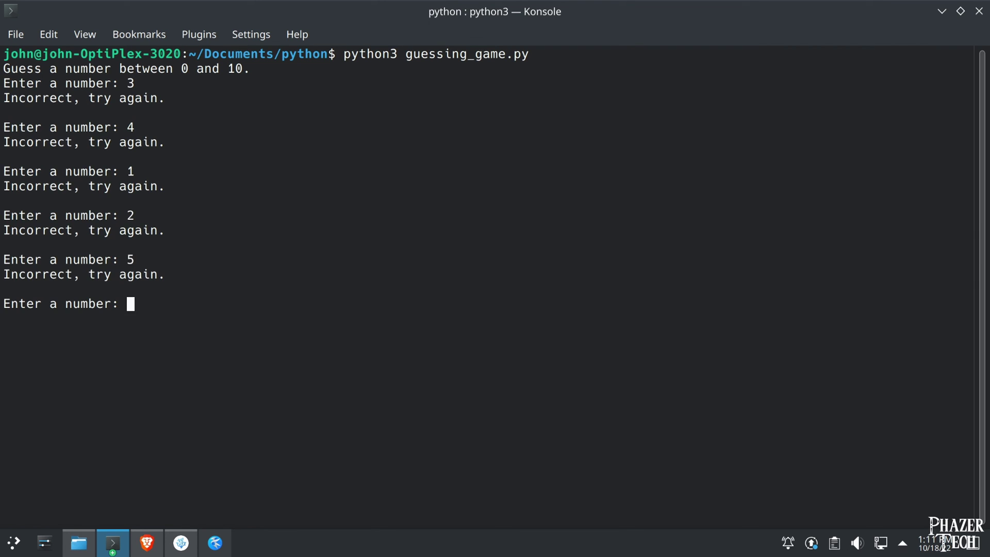
type("6")
key("Return")
type("7 8")
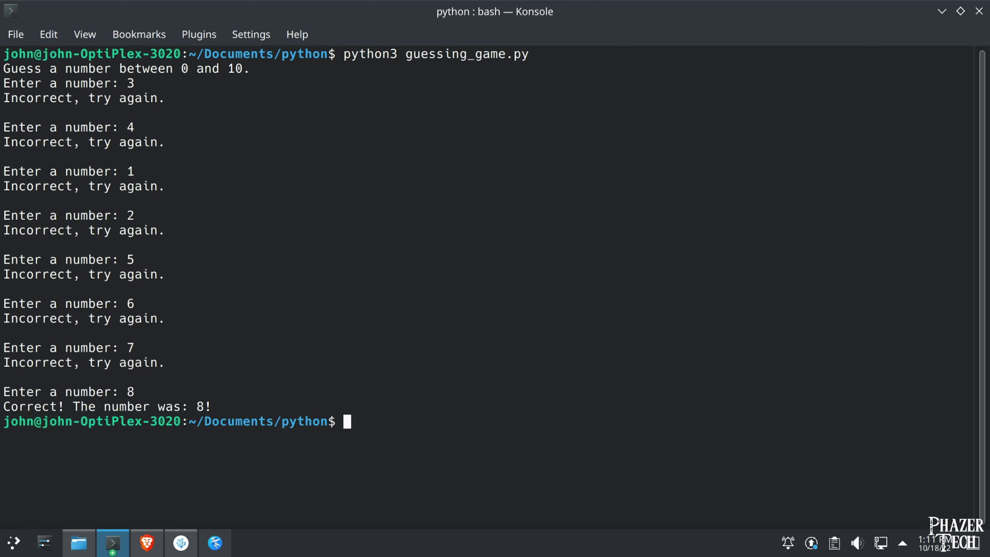